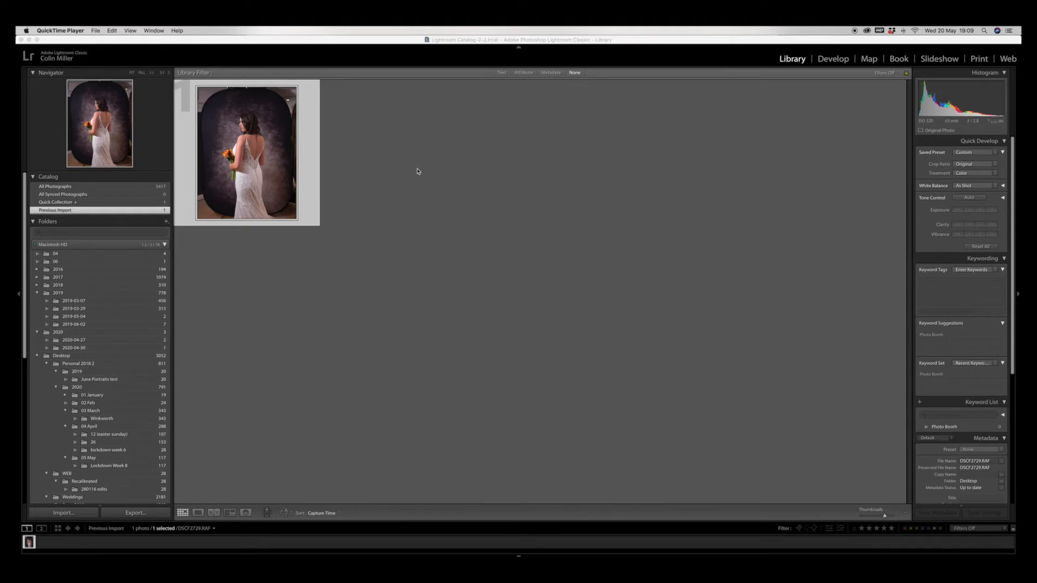
Open the bride portrait for developing and collapse the Archipelago - Terrain and CTM preset groups.
{"action": "left_click", "coordinate": [834, 61]}
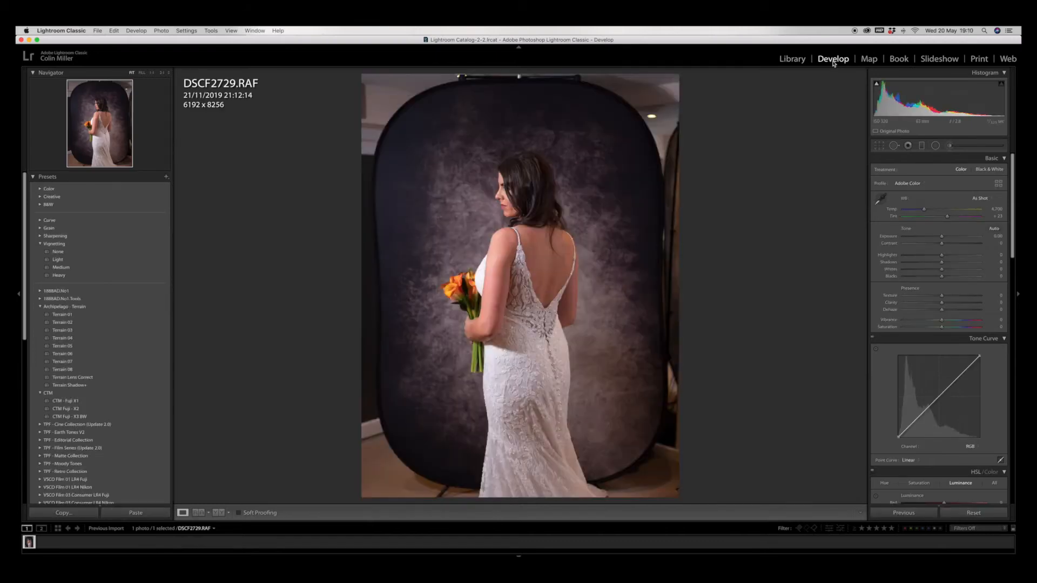
{"action": "left_click", "coordinate": [41, 307]}
{"action": "left_click", "coordinate": [41, 314]}
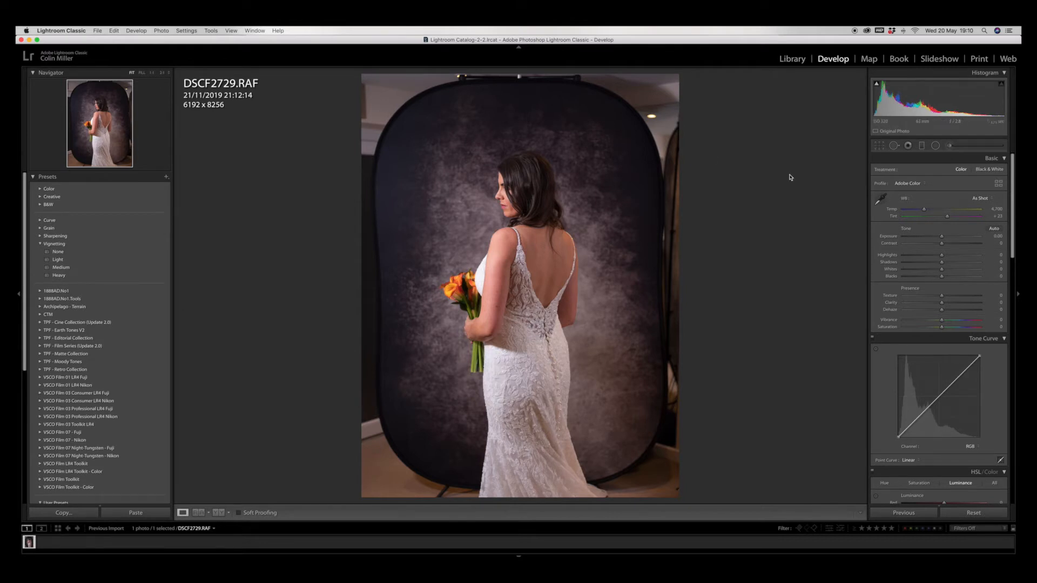
Crop the portrait at a 4 x 5 / 8 x 10 ratio, bringing both sides inside the backdrop's edges.
{"action": "left_click", "coordinate": [878, 146]}
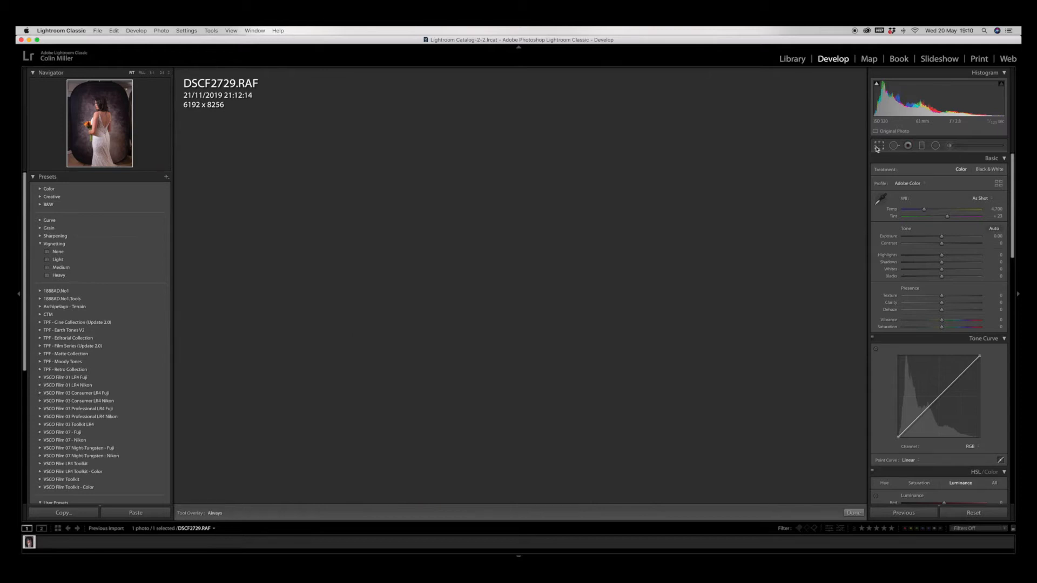
{"action": "left_click", "coordinate": [971, 173]}
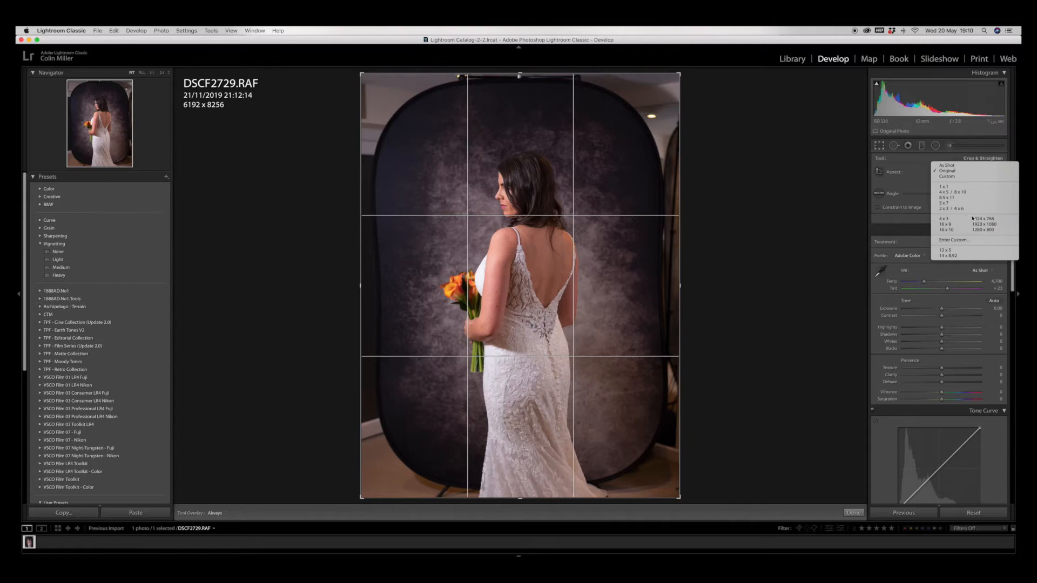
{"action": "left_click", "coordinate": [971, 195]}
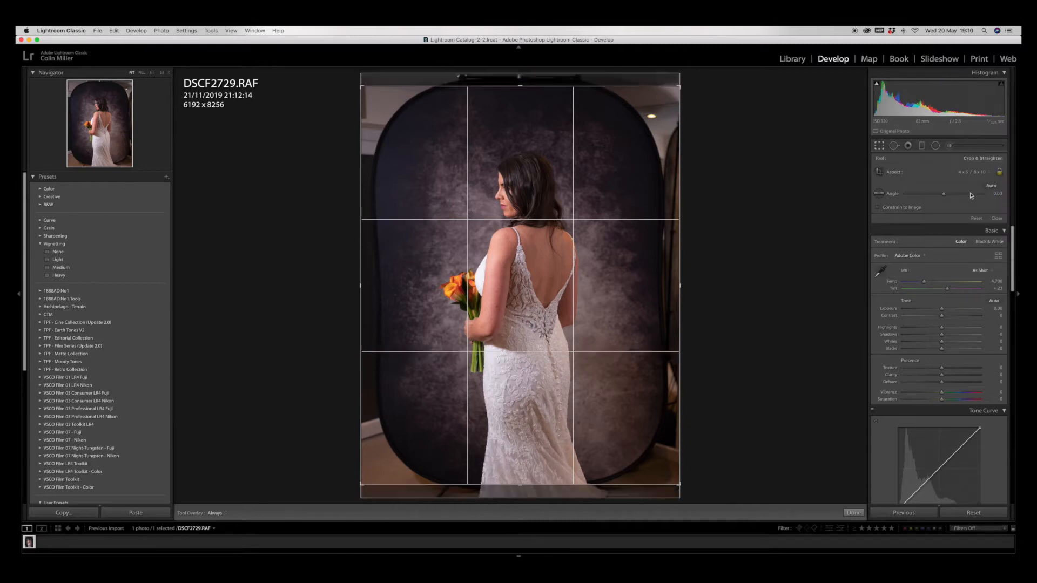
{"action": "left_click_drag", "start_coordinate": [361, 267], "coordinate": [381, 271]}
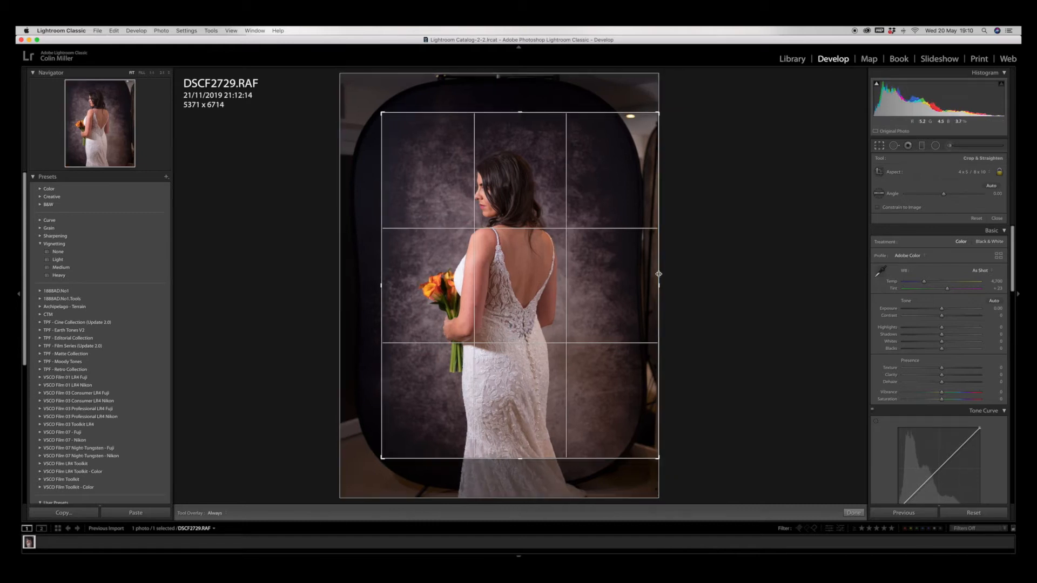
{"action": "left_click_drag", "start_coordinate": [657, 273], "coordinate": [610, 282]}
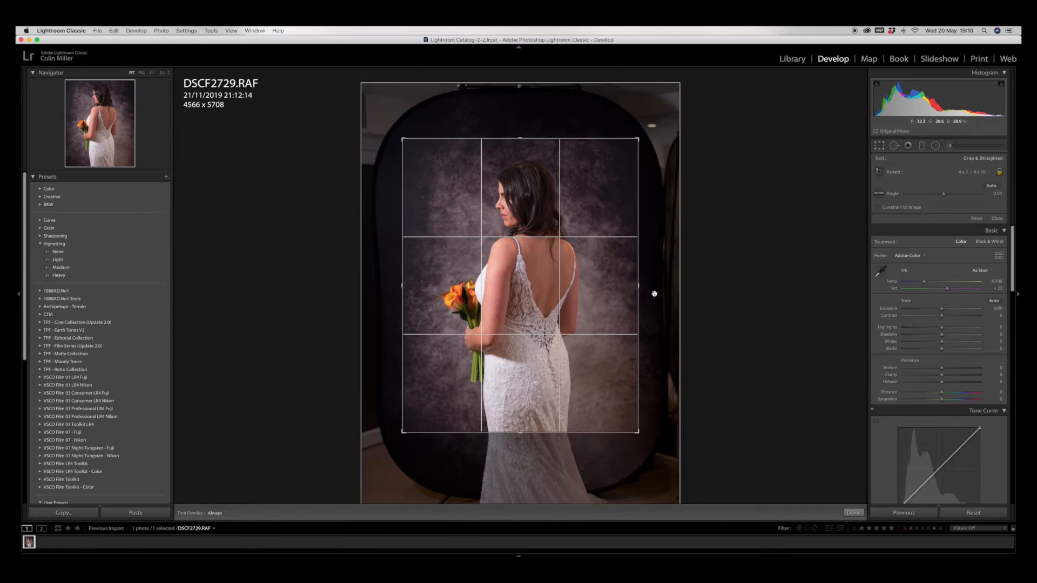
Change the crop ratio to 5 x 7, enlarge the frame, rotate the photo about 1.31 degrees, recentre the bride and apply the crop.
{"action": "left_click", "coordinate": [976, 173]}
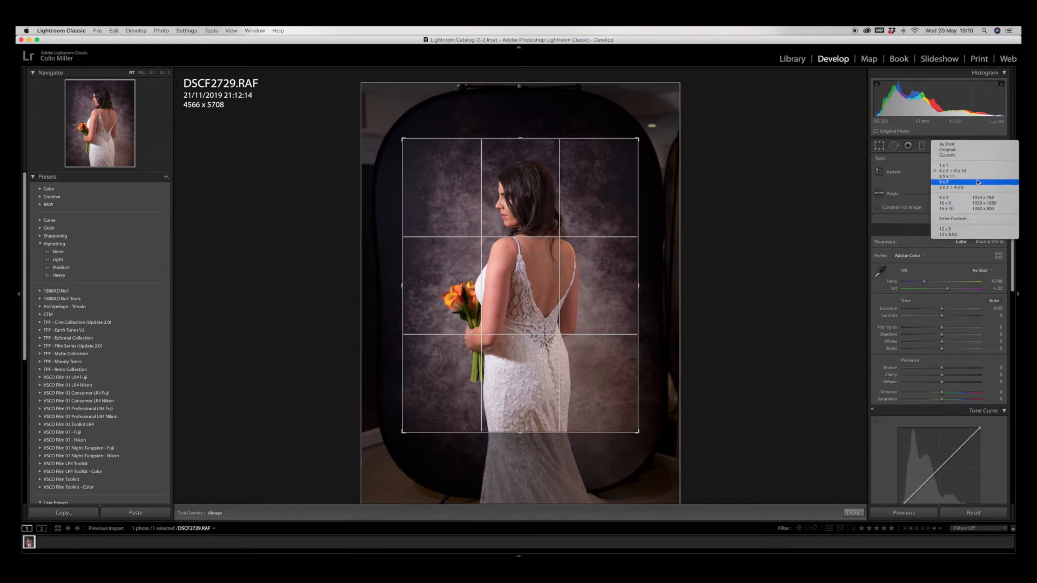
{"action": "left_click", "coordinate": [976, 182]}
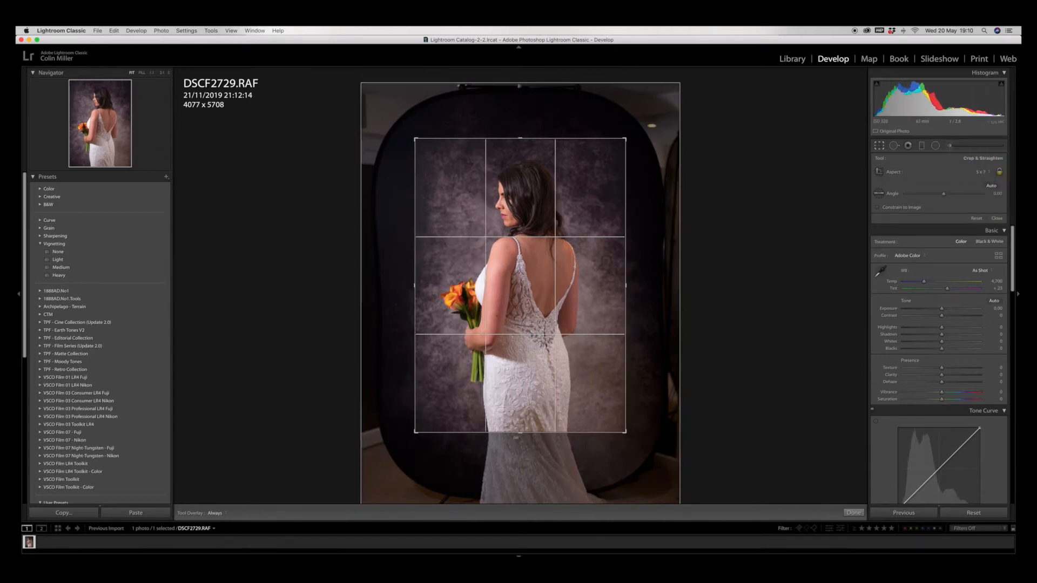
{"action": "left_click_drag", "start_coordinate": [520, 432], "coordinate": [520, 448]}
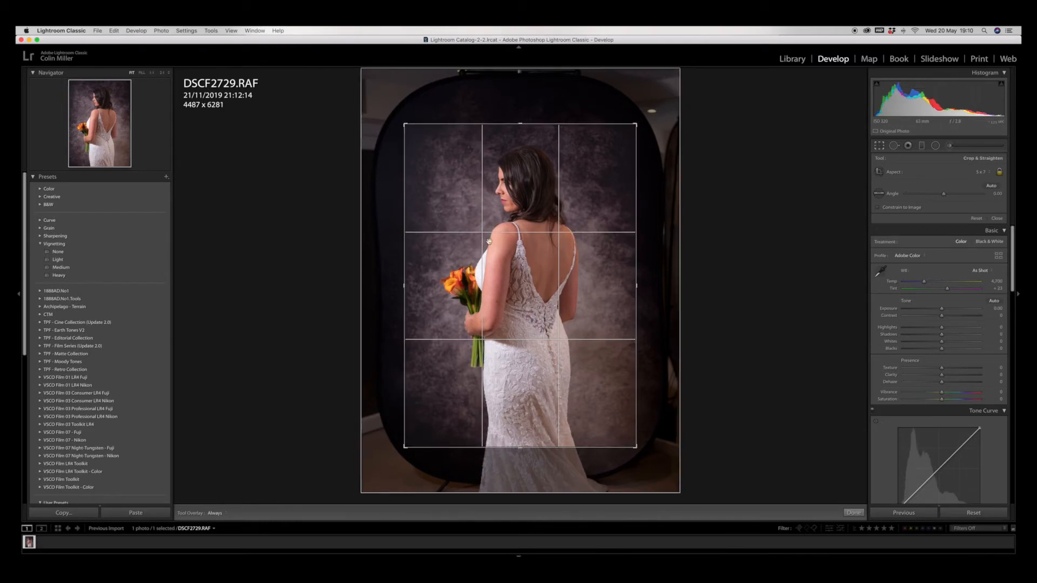
{"action": "left_click_drag", "start_coordinate": [519, 124], "coordinate": [520, 117]}
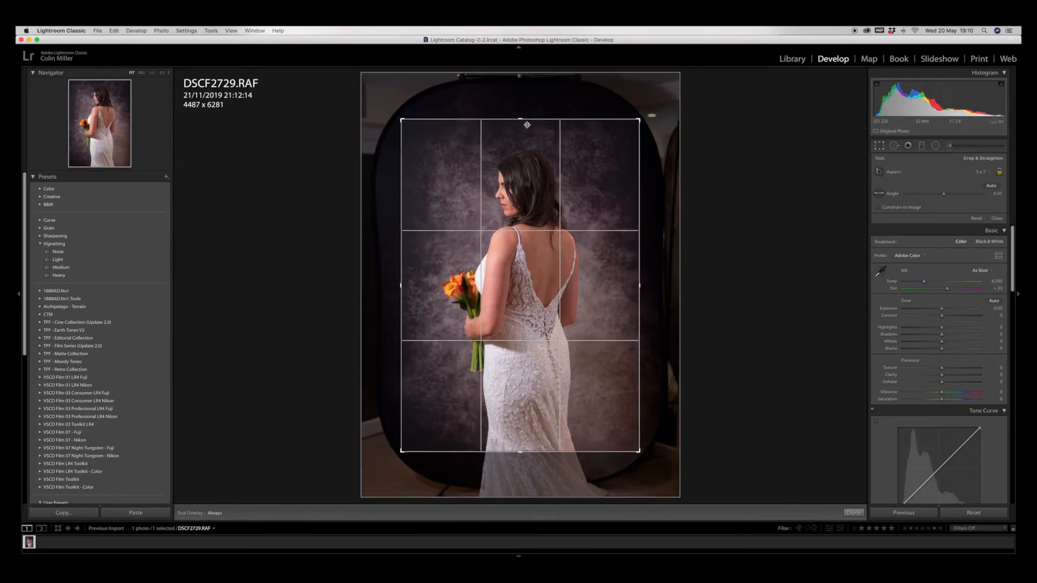
{"action": "left_click_drag", "start_coordinate": [665, 189], "coordinate": [664, 193]}
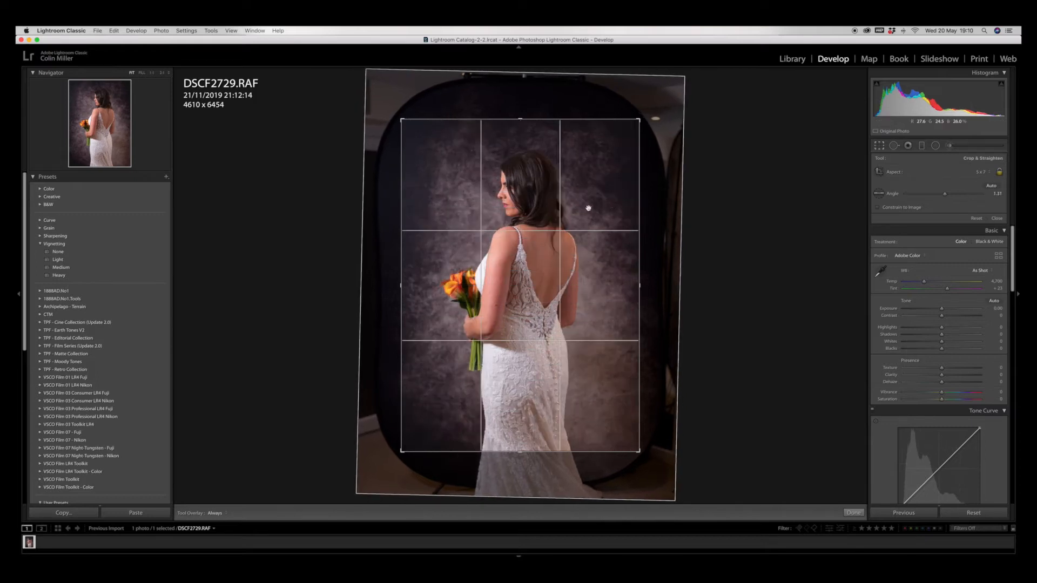
{"action": "left_click_drag", "start_coordinate": [590, 208], "coordinate": [587, 208]}
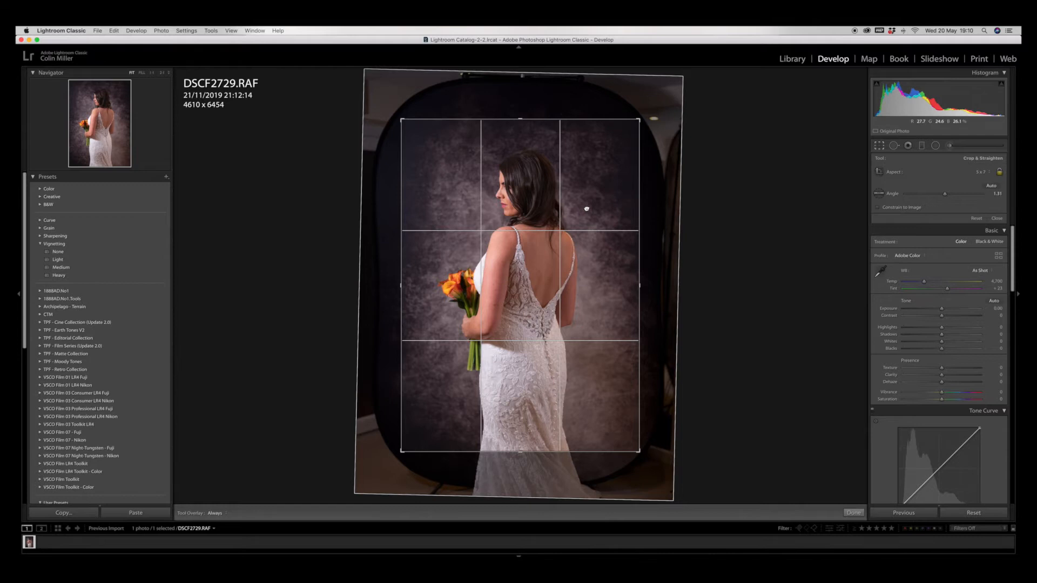
{"action": "key", "text": "Return"}
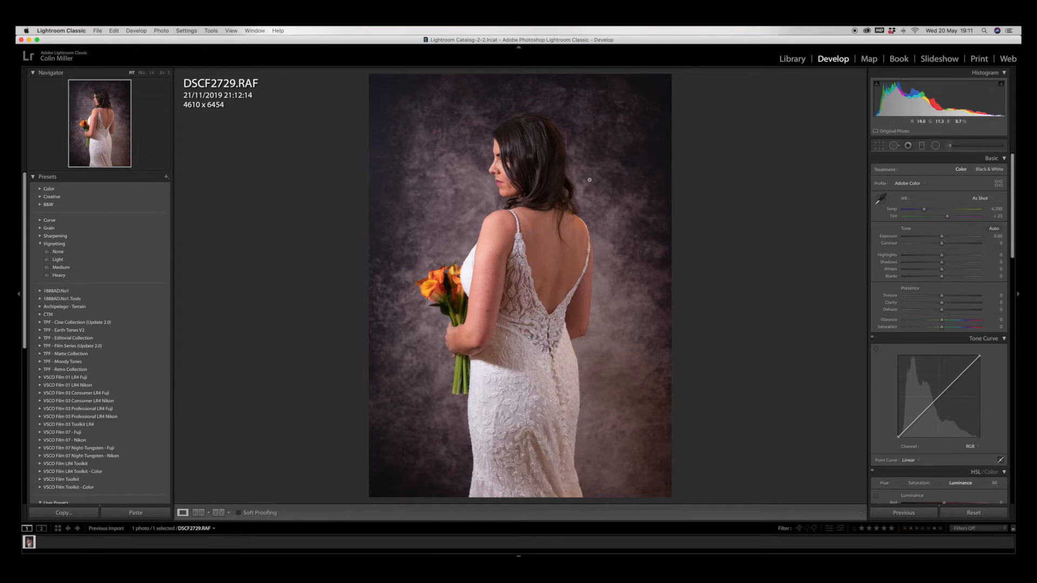
Examine the bride's face and hair at high magnification, then return to the full photo.
{"action": "left_click", "coordinate": [544, 153]}
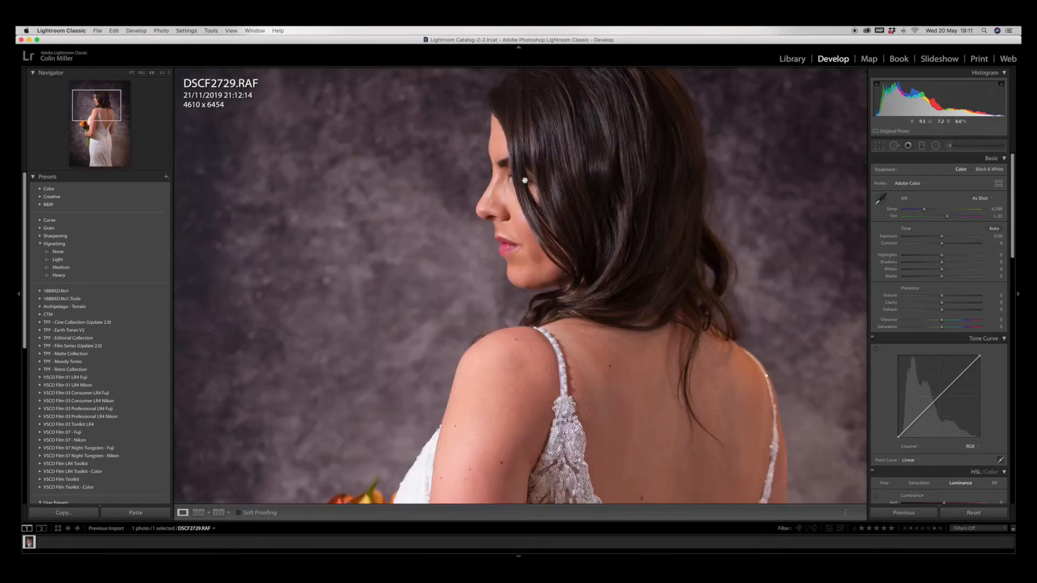
{"action": "scroll", "coordinate": [562, 202], "scroll_direction": "up", "scroll_amount": 3}
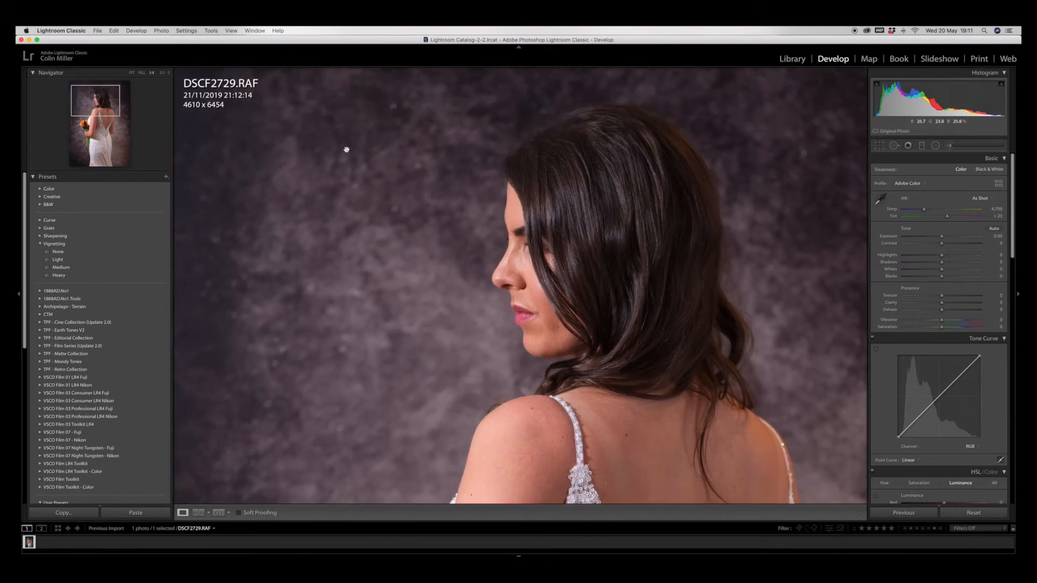
{"action": "left_click", "coordinate": [163, 73]}
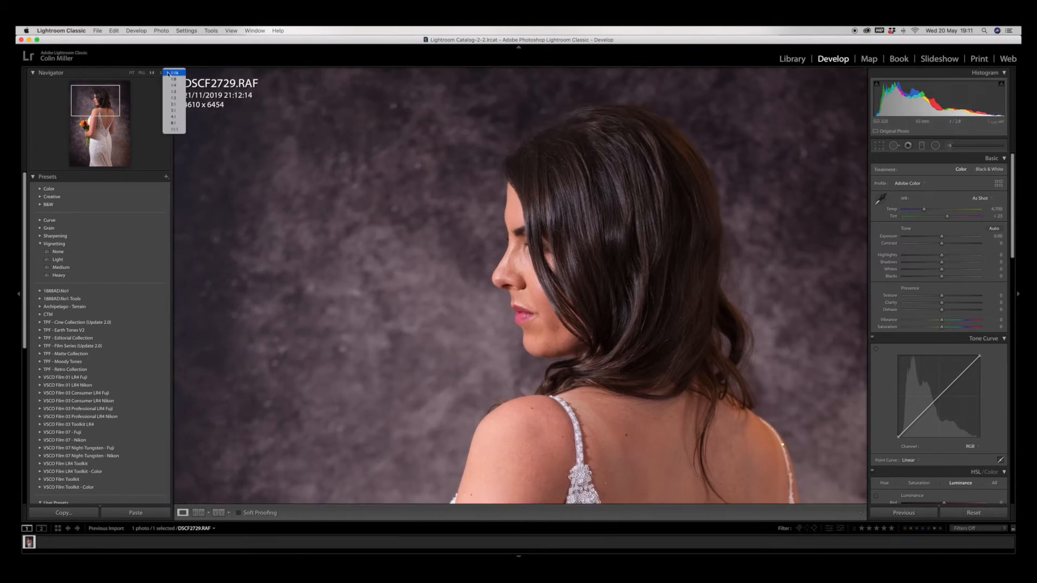
{"action": "left_click", "coordinate": [172, 102]}
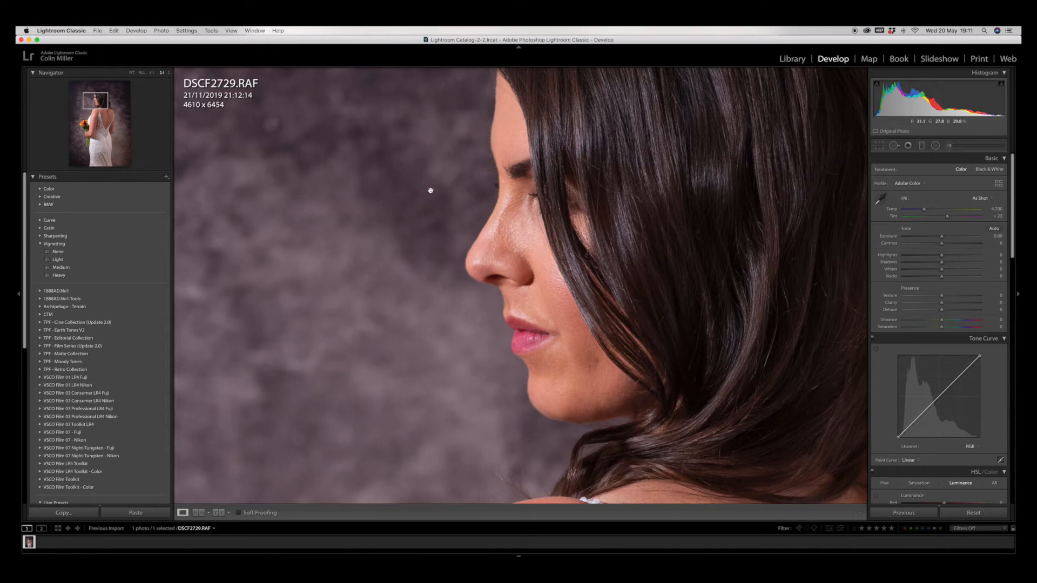
{"action": "left_click_drag", "start_coordinate": [604, 218], "coordinate": [569, 235]}
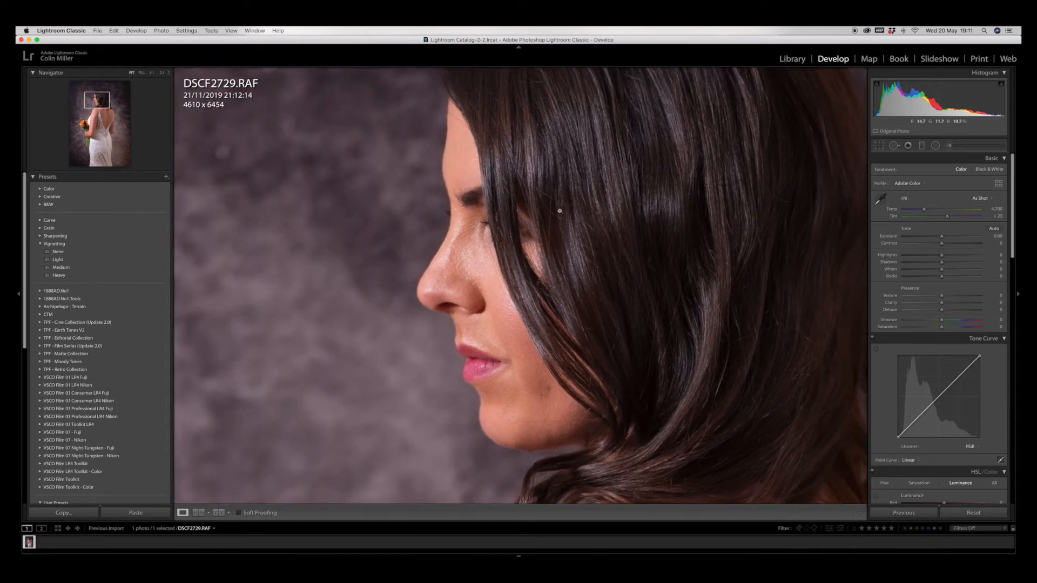
{"action": "left_click", "coordinate": [559, 211]}
Convert the photo to black and white with Exposure -0.40, Contrast +43, Highlights -46, Shadows +33, Whites +9 and Blacks -22.
{"action": "left_click", "coordinate": [991, 169]}
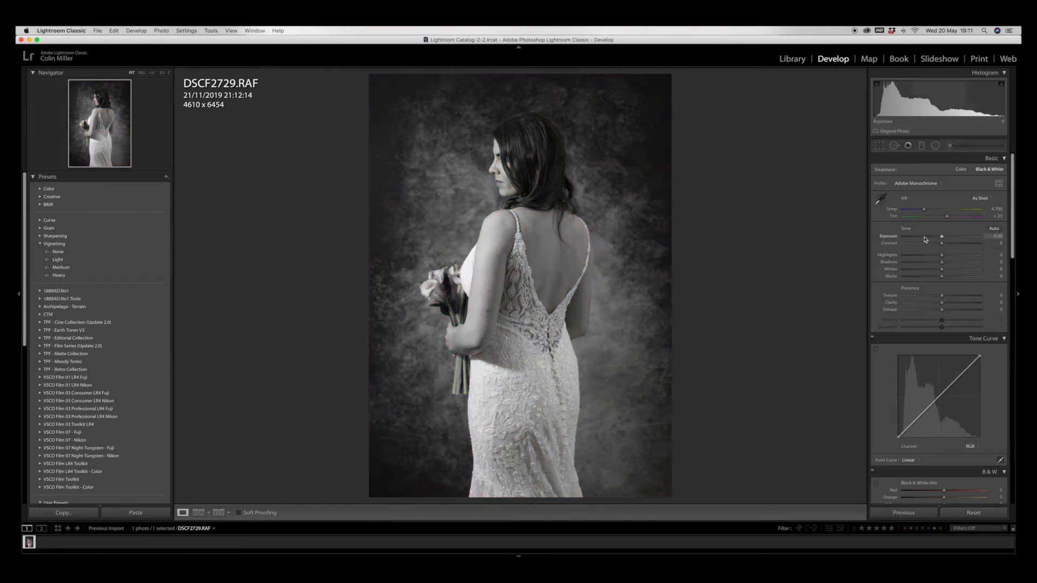
{"action": "left_click_drag", "start_coordinate": [941, 238], "coordinate": [958, 246]}
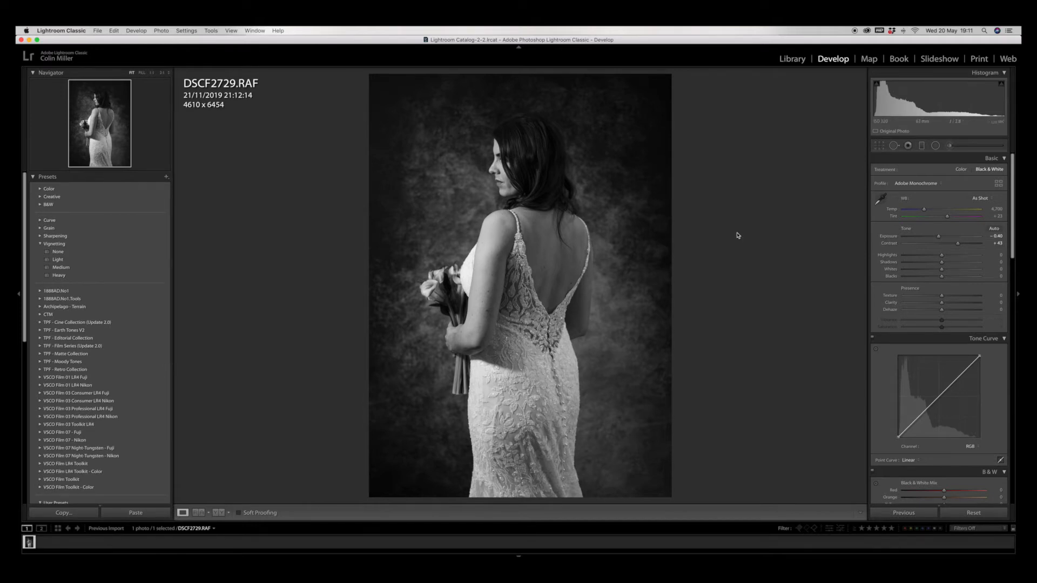
{"action": "mouse_move", "coordinate": [941, 255]}
{"action": "left_mouse_down"}
{"action": "mouse_move", "coordinate": [925, 257]}
{"action": "mouse_move", "coordinate": [955, 264]}
{"action": "mouse_move", "coordinate": [947, 272]}
{"action": "left_mouse_up"}
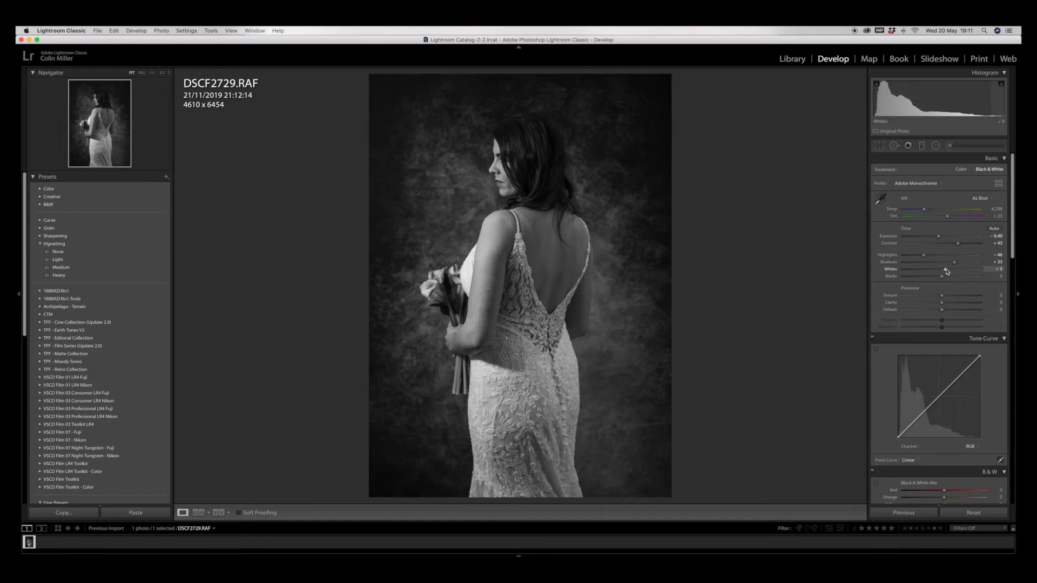
{"action": "left_click_drag", "start_coordinate": [942, 279], "coordinate": [934, 279]}
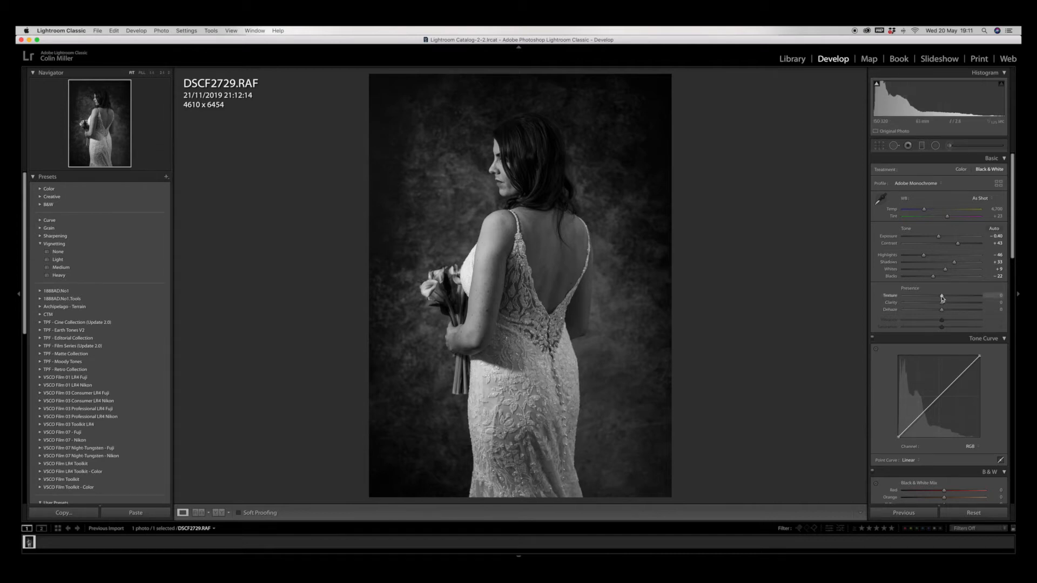
Set Texture to -10 and Clarity to -9, then check the softened skin on the bride's face up close.
{"action": "left_click_drag", "start_coordinate": [942, 298], "coordinate": [939, 298]}
{"action": "left_click_drag", "start_coordinate": [942, 304], "coordinate": [941, 305]}
{"action": "left_click_drag", "start_coordinate": [941, 304], "coordinate": [939, 306]}
{"action": "left_click", "coordinate": [494, 164]}
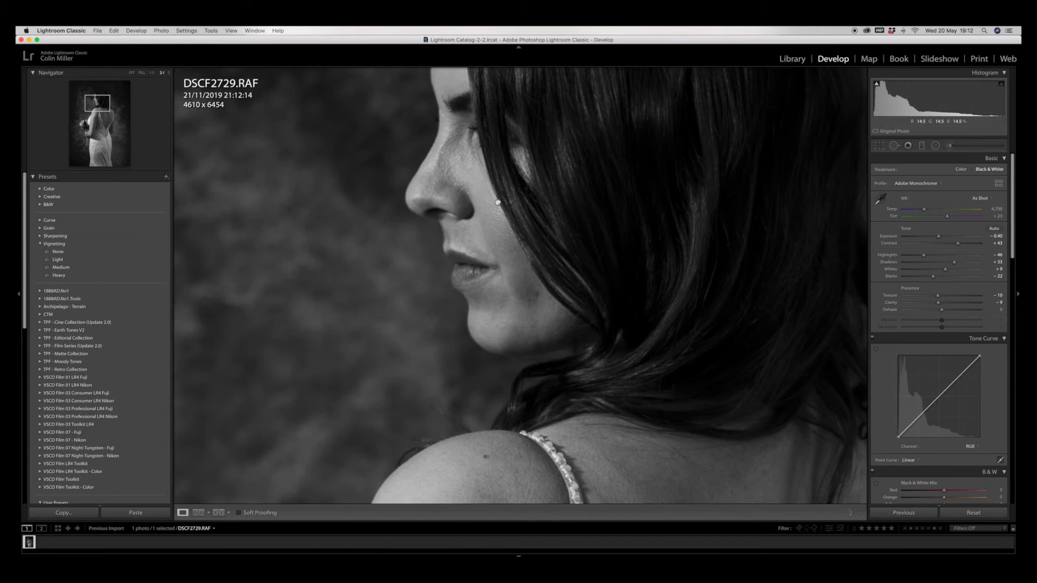
{"action": "left_click_drag", "start_coordinate": [503, 178], "coordinate": [572, 238]}
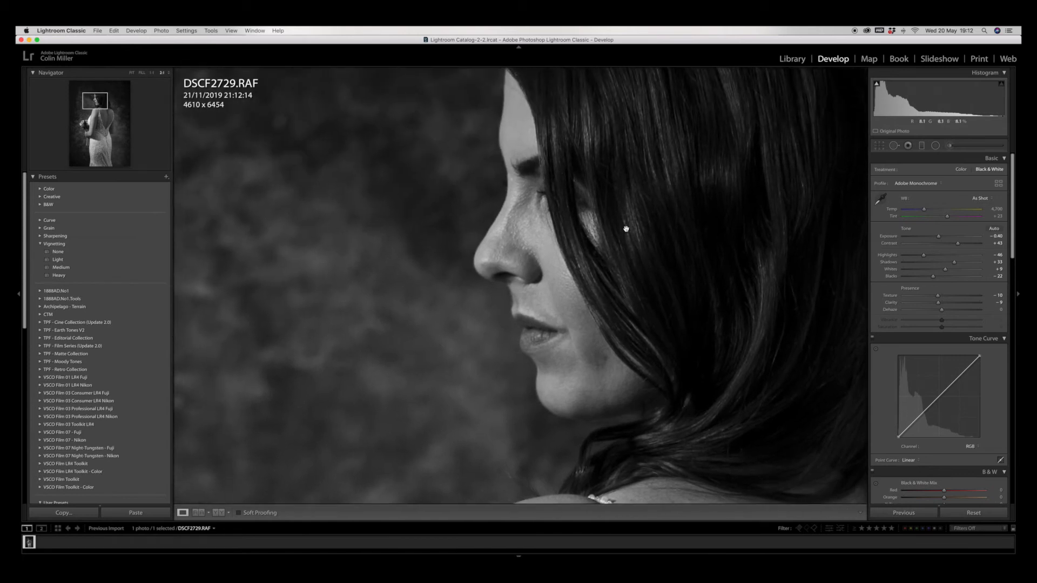
{"action": "left_click", "coordinate": [567, 239]}
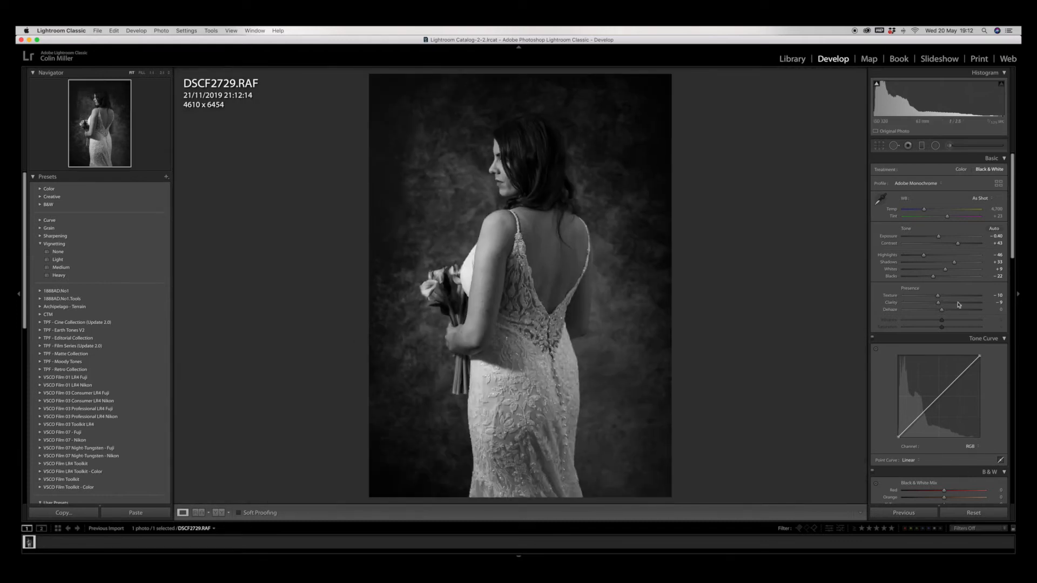
Shape the tone curve into a very subtle S with one point in the highlights and one in the shadows.
{"action": "scroll", "coordinate": [912, 287], "scroll_direction": "down", "scroll_amount": 4}
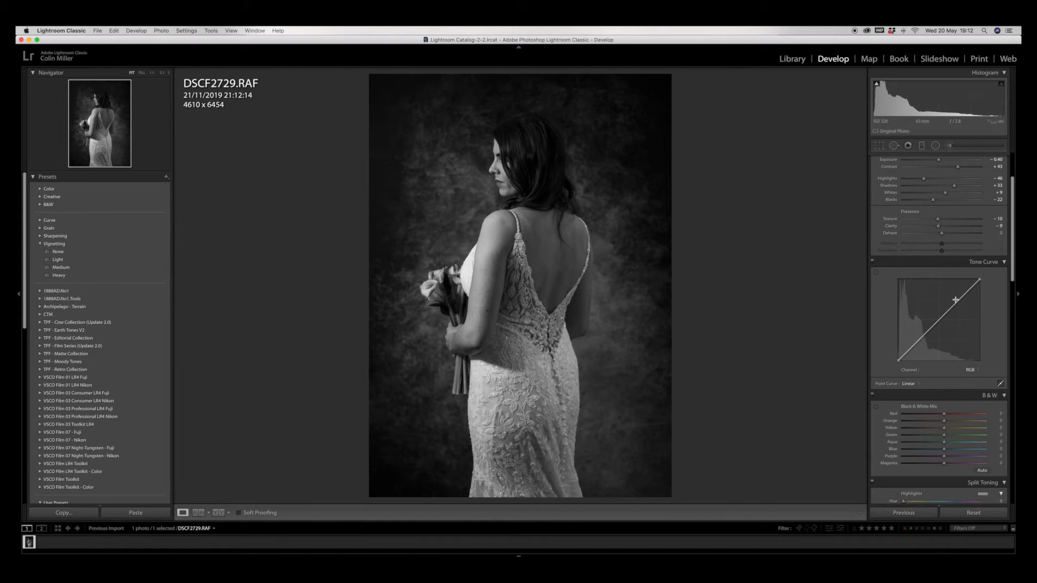
{"action": "left_click_drag", "start_coordinate": [958, 301], "coordinate": [959, 301]}
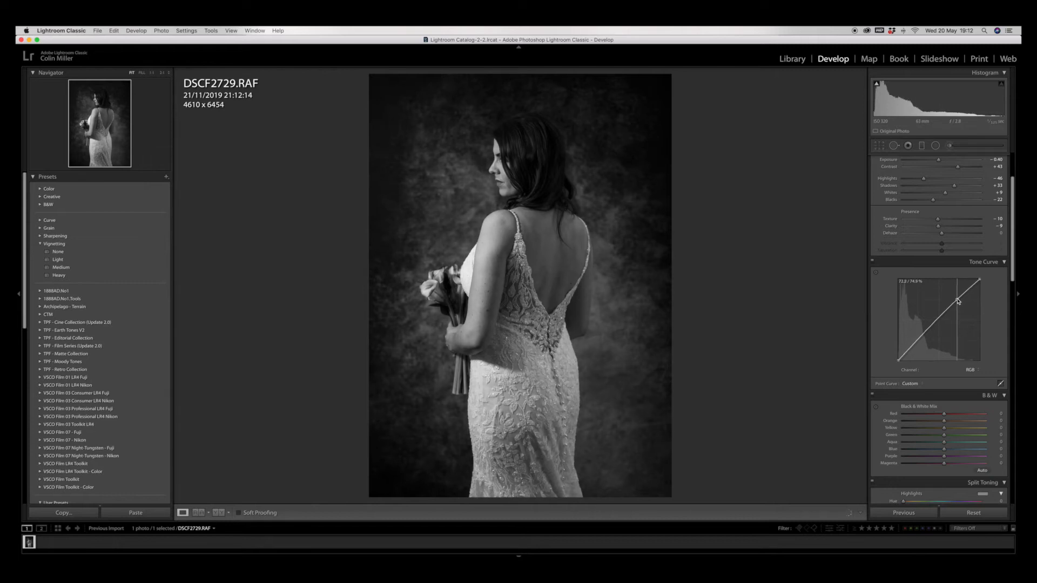
{"action": "left_click", "coordinate": [917, 341]}
{"action": "left_click_drag", "start_coordinate": [917, 341], "coordinate": [920, 343]}
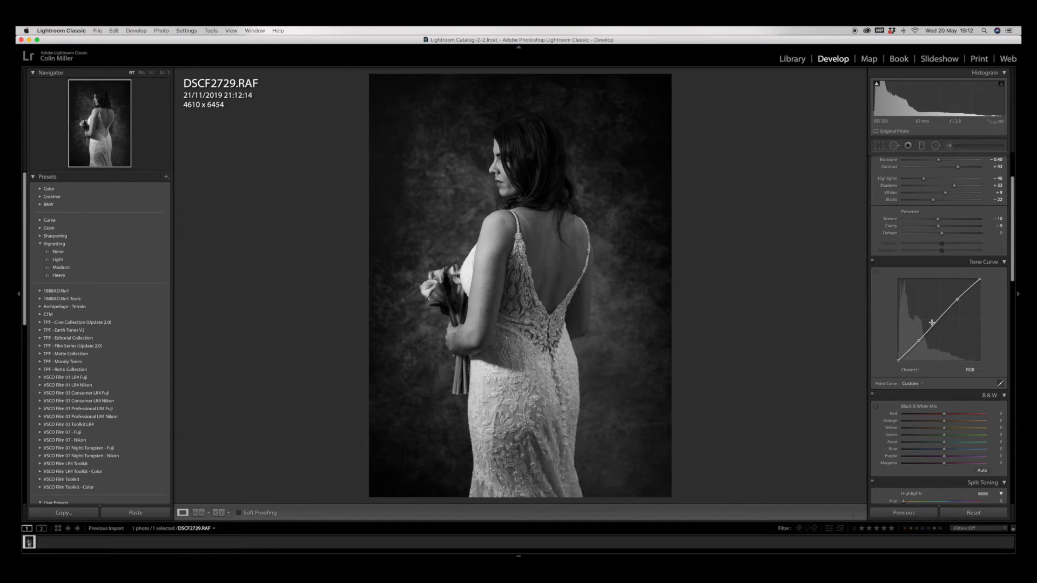
Set the black and white mix to Red about +19 and Orange +12, checking the effect on the face.
{"action": "scroll", "coordinate": [890, 380], "scroll_direction": "down", "scroll_amount": 3}
{"action": "scroll", "coordinate": [890, 380], "scroll_direction": "down", "scroll_amount": 2}
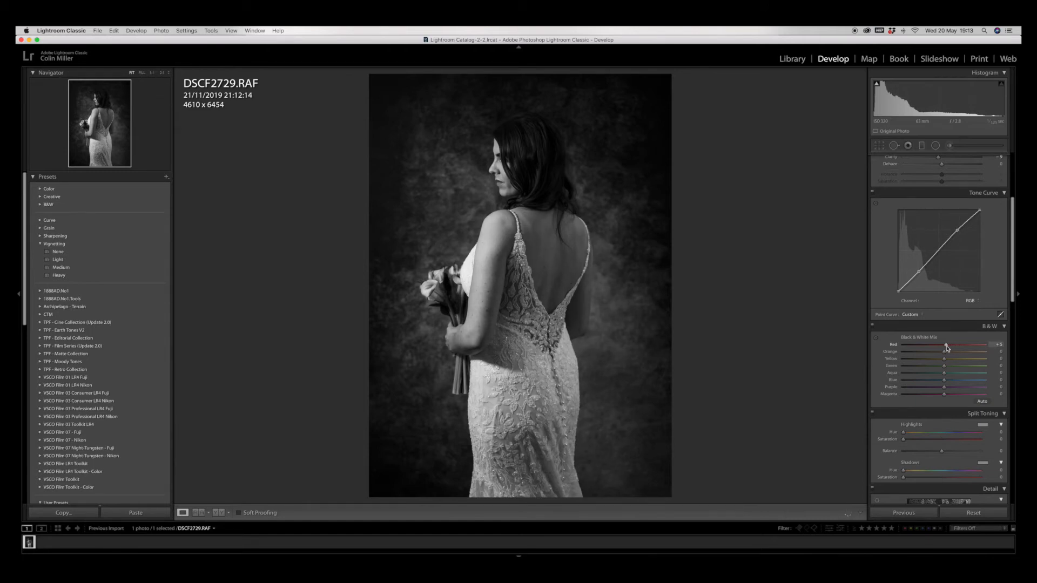
{"action": "left_click", "coordinate": [530, 189]}
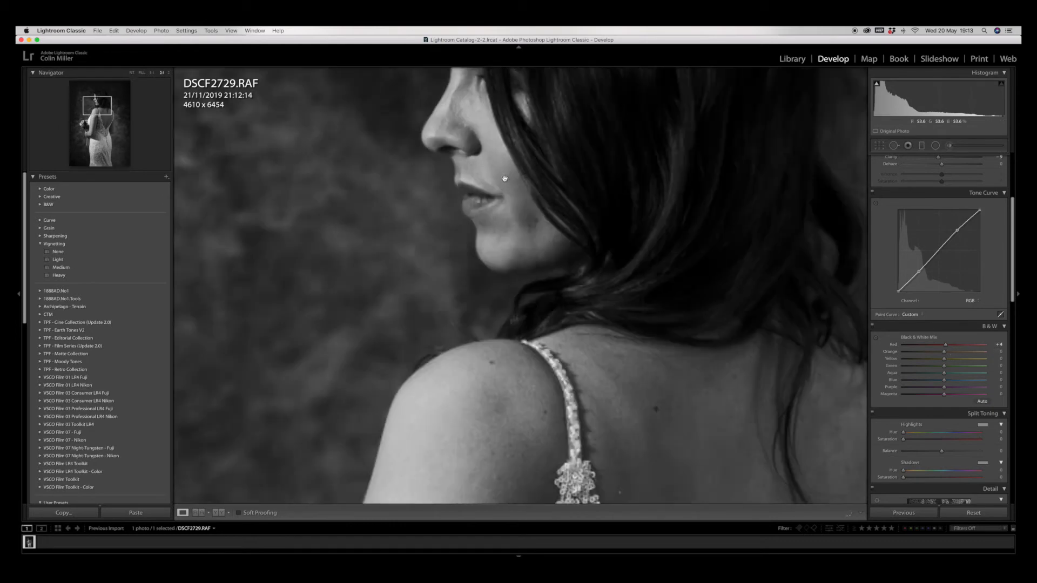
{"action": "left_click_drag", "start_coordinate": [626, 249], "coordinate": [648, 365]}
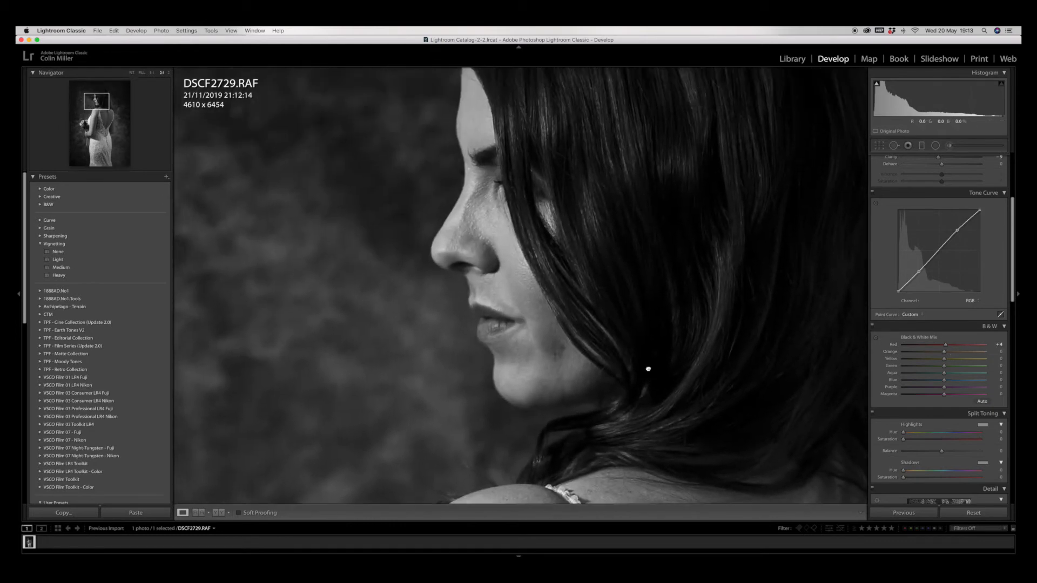
{"action": "left_click_drag", "start_coordinate": [947, 347], "coordinate": [960, 349]}
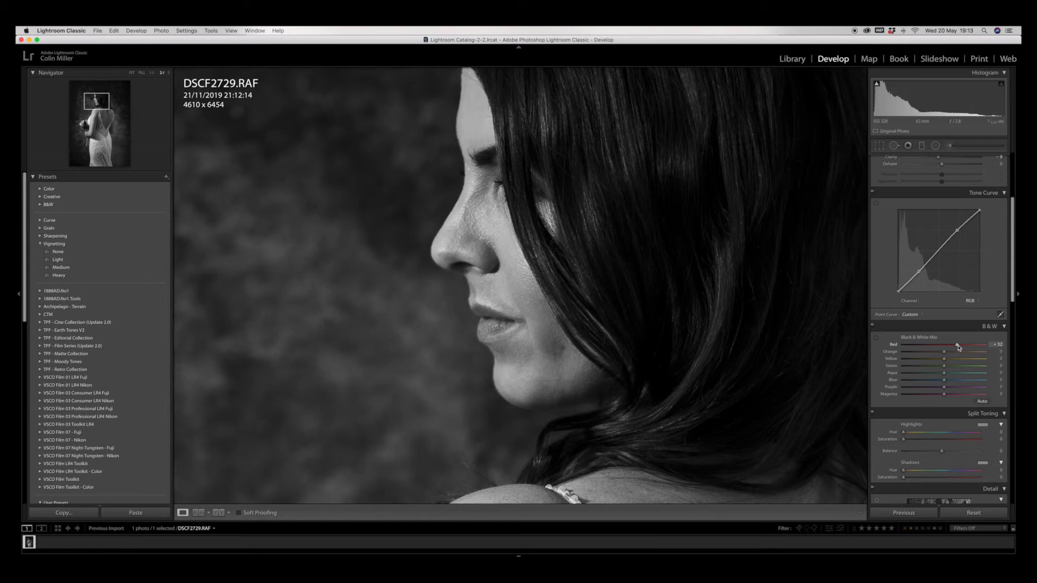
{"action": "left_click_drag", "start_coordinate": [957, 347], "coordinate": [955, 348]}
{"action": "left_click", "coordinate": [569, 296]}
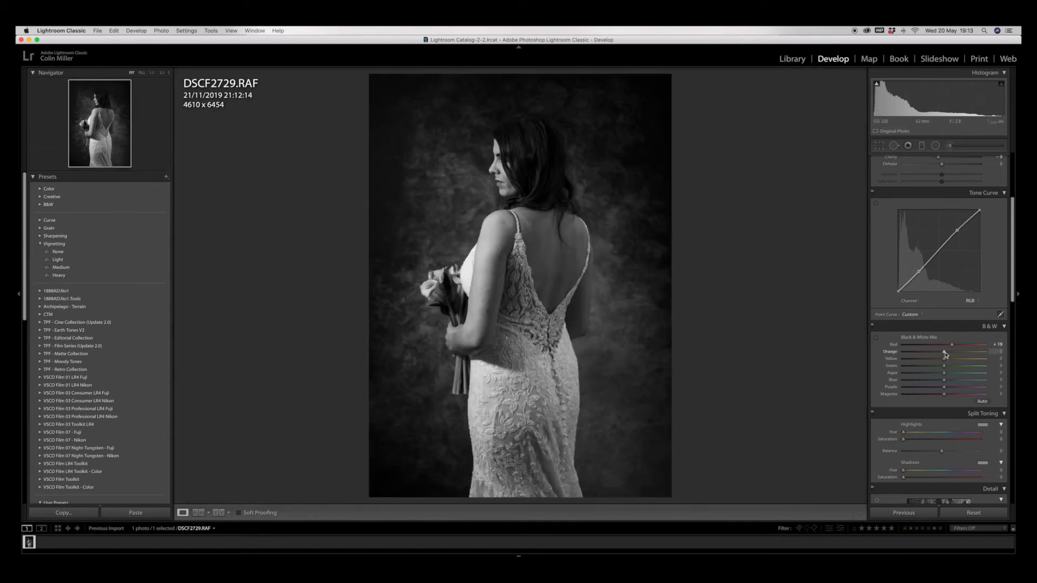
{"action": "left_click_drag", "start_coordinate": [946, 355], "coordinate": [951, 354]}
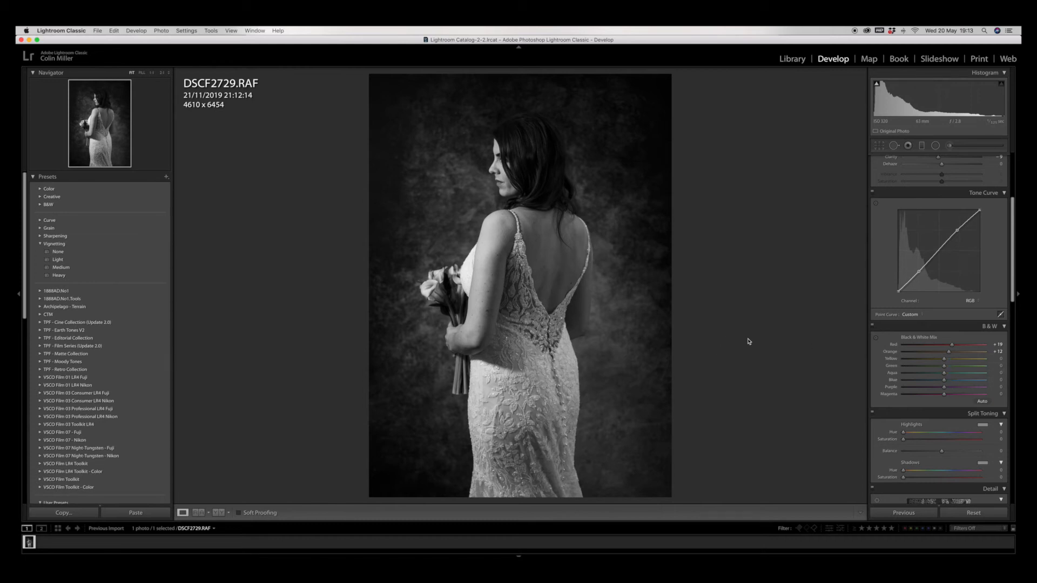
Set Green to -2 in the black and white mix, then split-tone the highlights with Hue 44, Saturation 5 and the shadows with Hue 8, Saturation 5.
{"action": "left_click", "coordinate": [920, 368]}
{"action": "scroll", "coordinate": [942, 359], "scroll_direction": "down", "scroll_amount": 3}
{"action": "scroll", "coordinate": [949, 364], "scroll_direction": "down", "scroll_amount": 5}
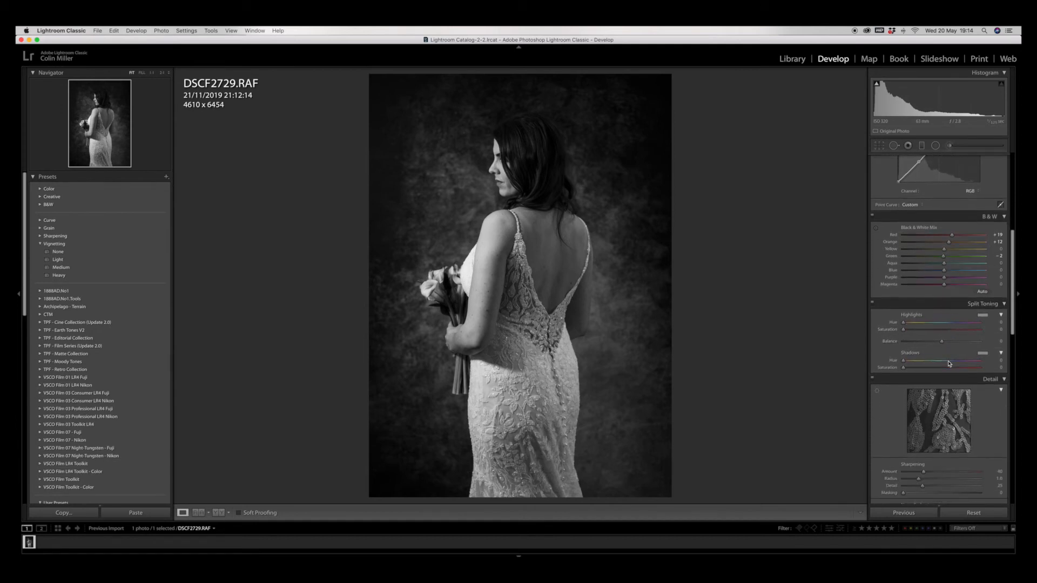
{"action": "scroll", "coordinate": [948, 362], "scroll_direction": "up", "scroll_amount": 1}
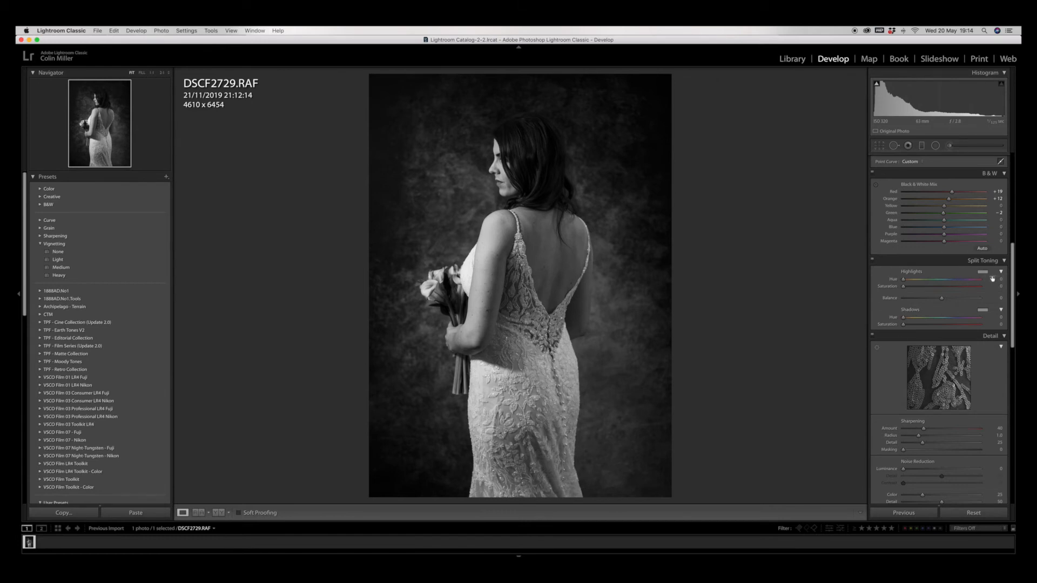
{"action": "left_click_drag", "start_coordinate": [903, 279], "coordinate": [911, 281]}
{"action": "left_click_drag", "start_coordinate": [904, 288], "coordinate": [909, 291]}
{"action": "left_click_drag", "start_coordinate": [905, 326], "coordinate": [911, 327]}
Set the split toning Balance to +48 after trying both directions, and compare the photo with and without the toning.
{"action": "left_click_drag", "start_coordinate": [943, 300], "coordinate": [969, 302]}
{"action": "left_click_drag", "start_coordinate": [969, 300], "coordinate": [917, 304]}
{"action": "left_click_drag", "start_coordinate": [917, 301], "coordinate": [964, 304]}
{"action": "left_click", "coordinate": [873, 261]}
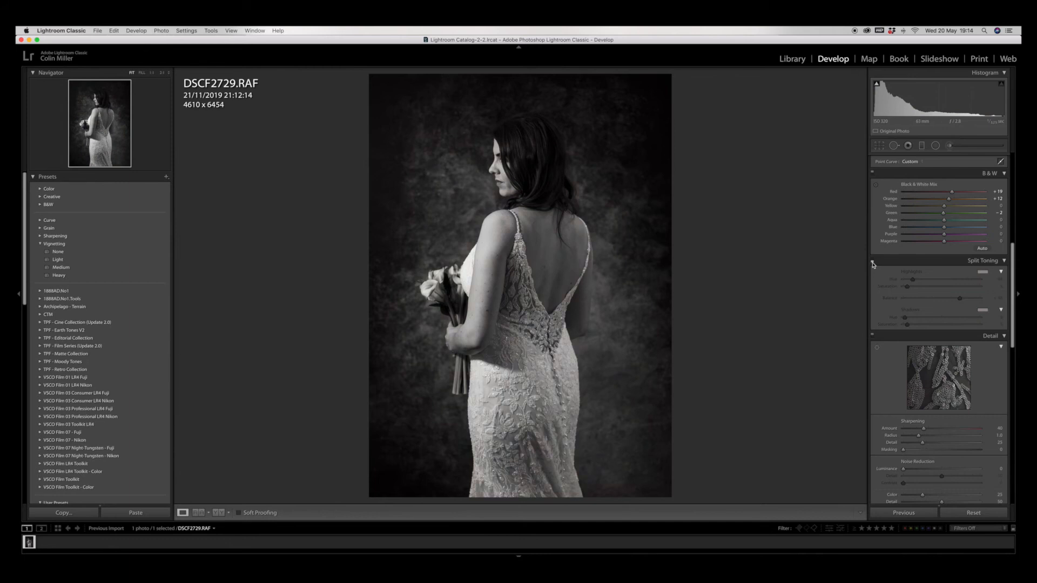
{"action": "left_click", "coordinate": [872, 261]}
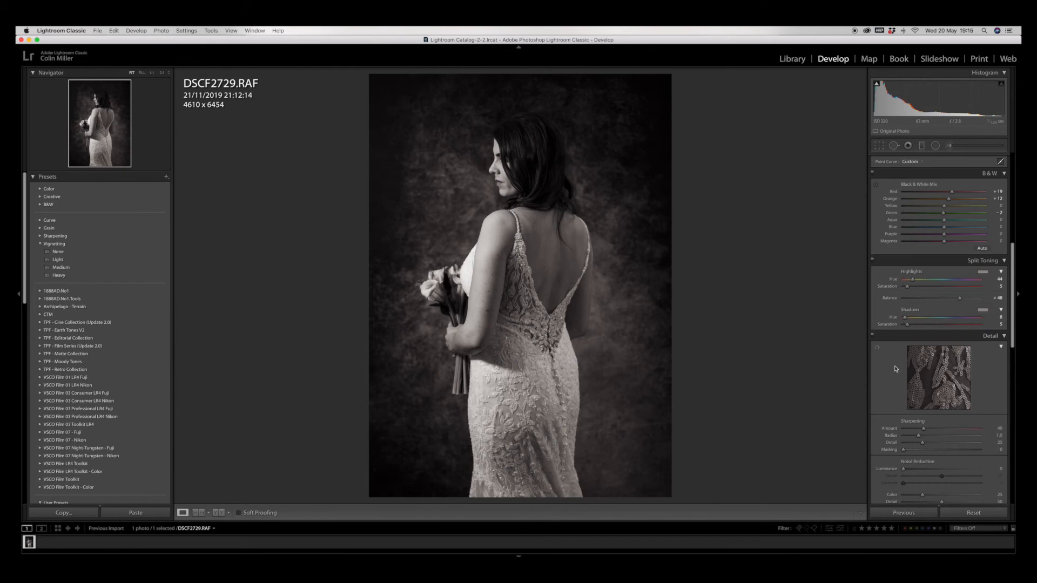
Set sharpening to Amount 15 and Detail 36, and centre the detail preview on the hair beside the bride's face.
{"action": "scroll", "coordinate": [918, 319], "scroll_direction": "down", "scroll_amount": 4}
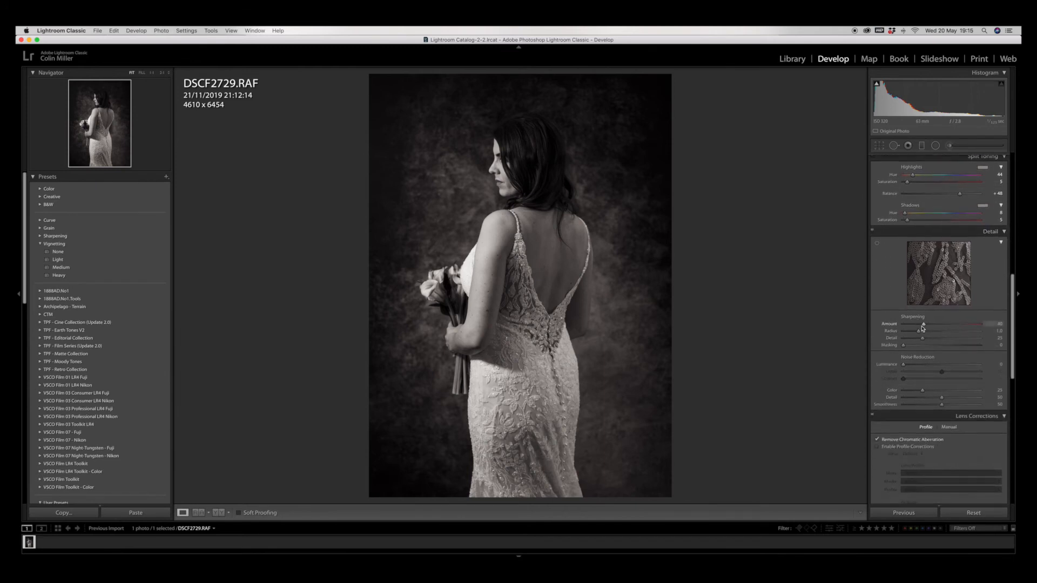
{"action": "left_click_drag", "start_coordinate": [924, 324], "coordinate": [912, 324]}
{"action": "left_click_drag", "start_coordinate": [923, 339], "coordinate": [932, 340]}
{"action": "left_click", "coordinate": [877, 243]}
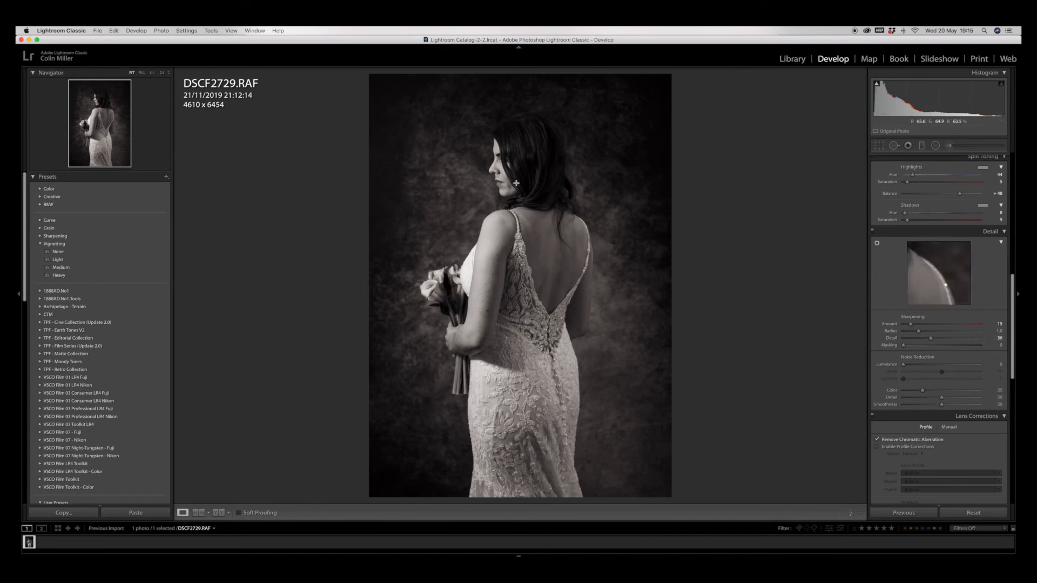
{"action": "left_click", "coordinate": [511, 169]}
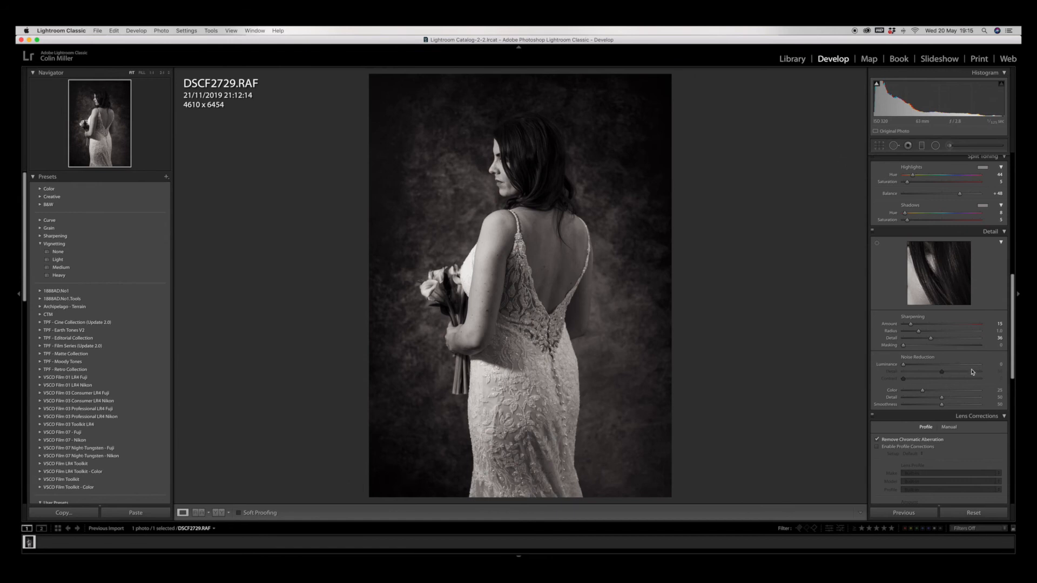
Add a subtle post-crop vignette with Amount -13, and try out some grain before resetting its amount.
{"action": "scroll", "coordinate": [940, 352], "scroll_direction": "down", "scroll_amount": 6}
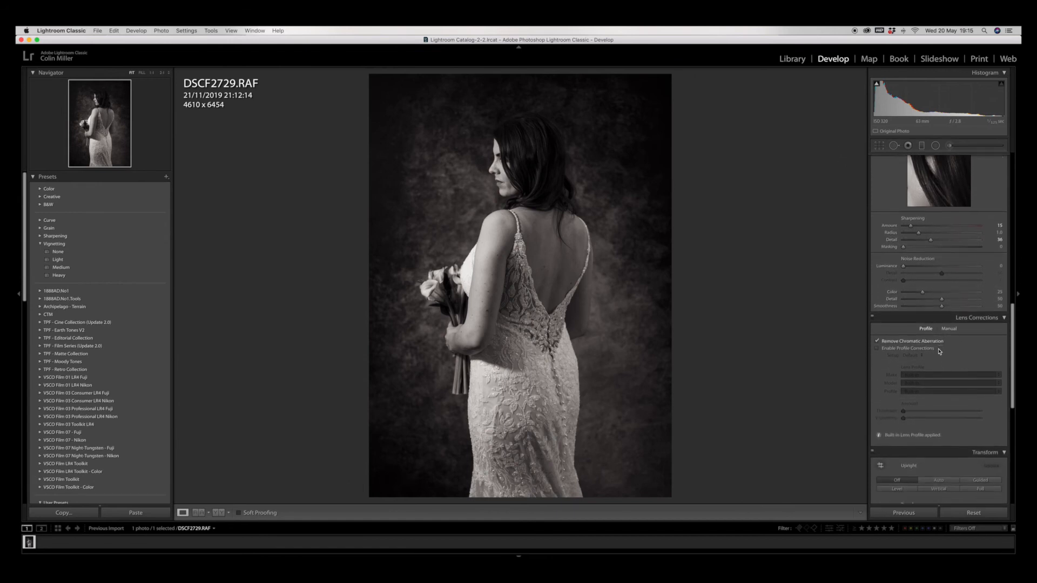
{"action": "scroll", "coordinate": [939, 351], "scroll_direction": "down", "scroll_amount": 4}
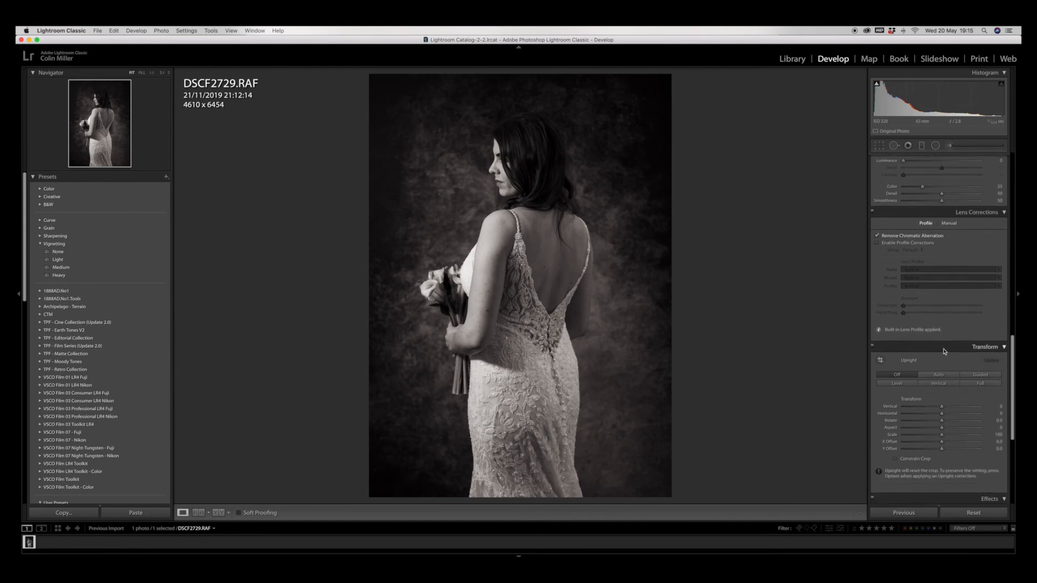
{"action": "scroll", "coordinate": [944, 352], "scroll_direction": "down", "scroll_amount": 8}
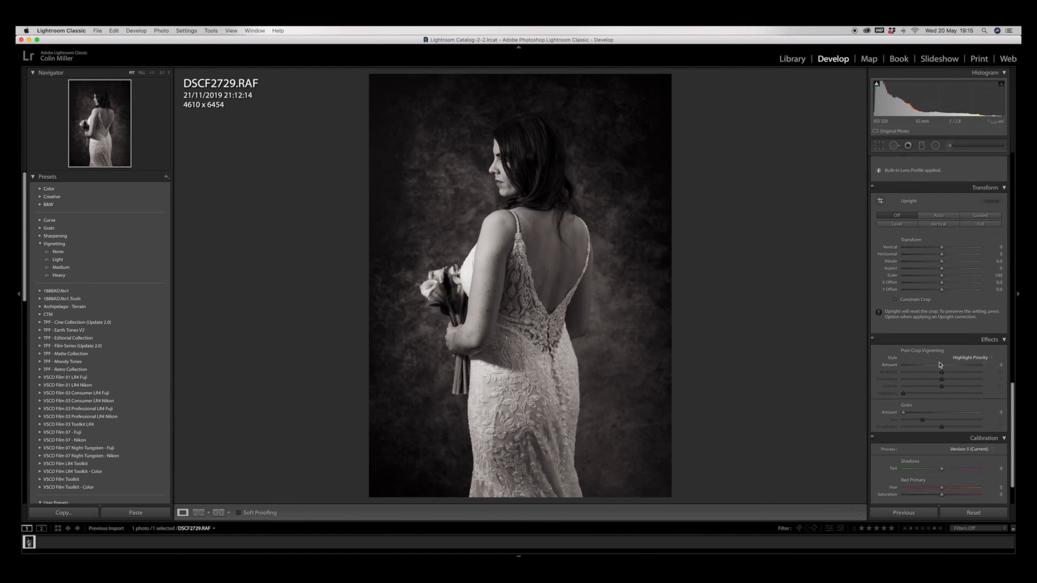
{"action": "left_click_drag", "start_coordinate": [941, 365], "coordinate": [937, 368]}
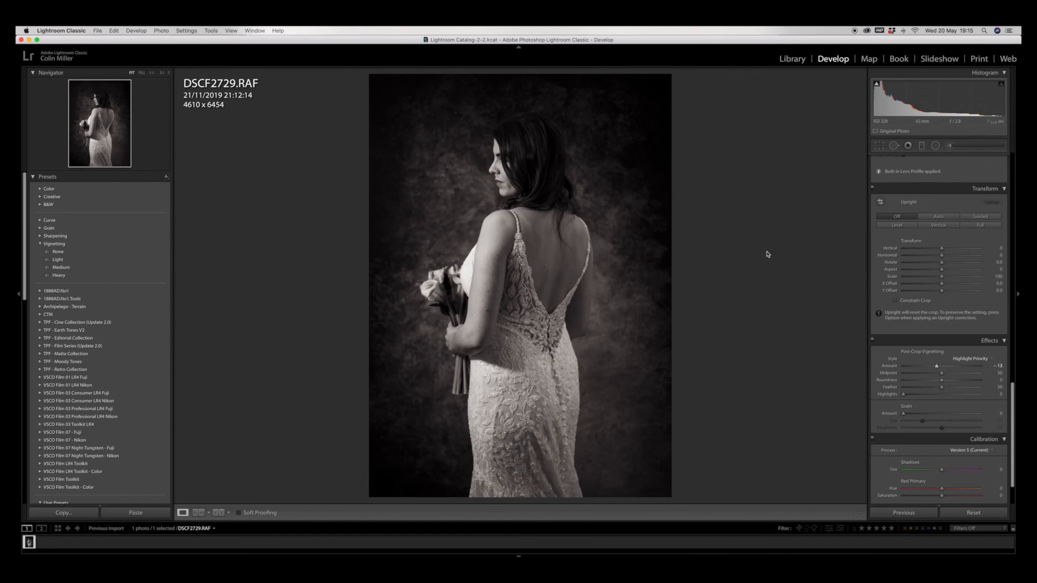
{"action": "left_click", "coordinate": [927, 413]}
{"action": "double_click", "coordinate": [896, 415]}
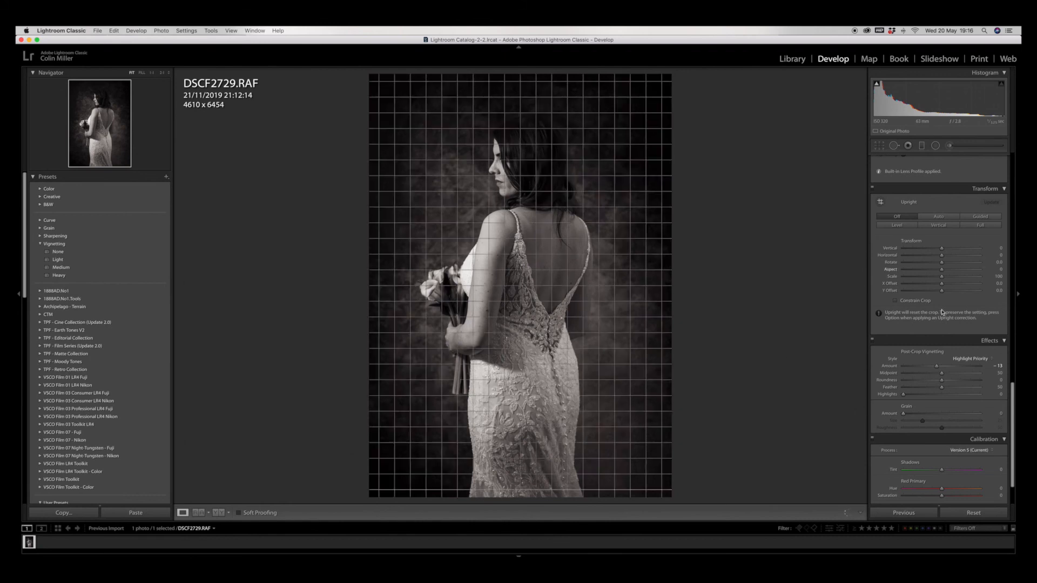
Set up a new adjustment brush from the Exposure effect with Exposure 0.01, Contrast -20 and Shadows 22.
{"action": "left_click", "coordinate": [954, 147]}
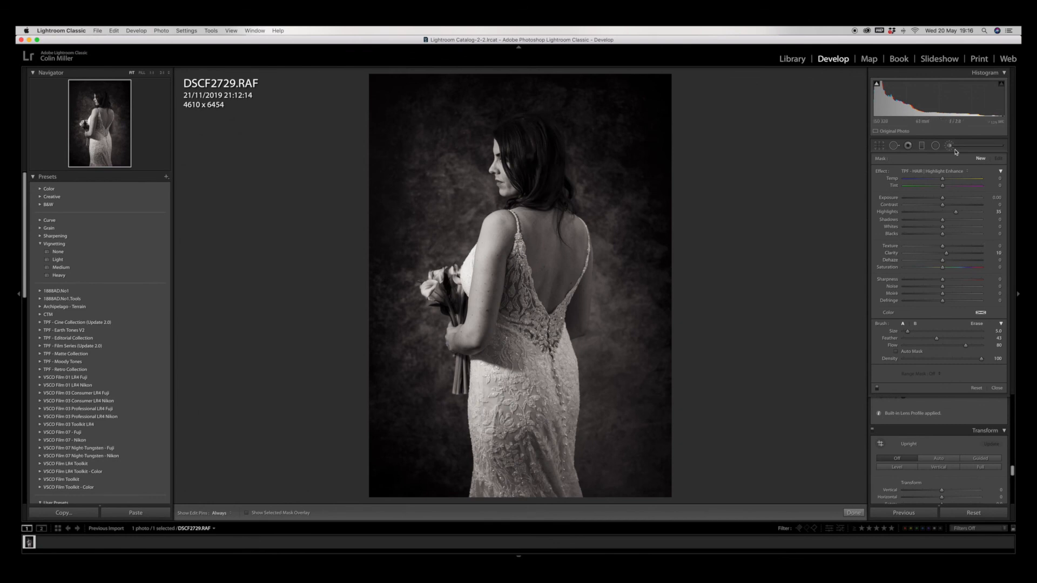
{"action": "left_click_drag", "start_coordinate": [957, 212], "coordinate": [942, 215]}
{"action": "left_click", "coordinate": [942, 172]}
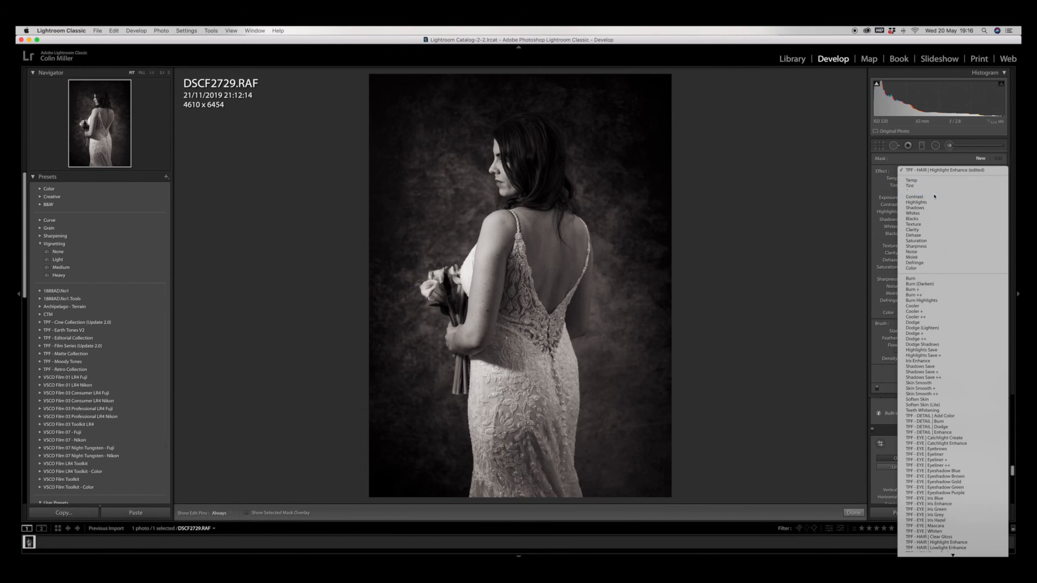
{"action": "left_click", "coordinate": [915, 192]}
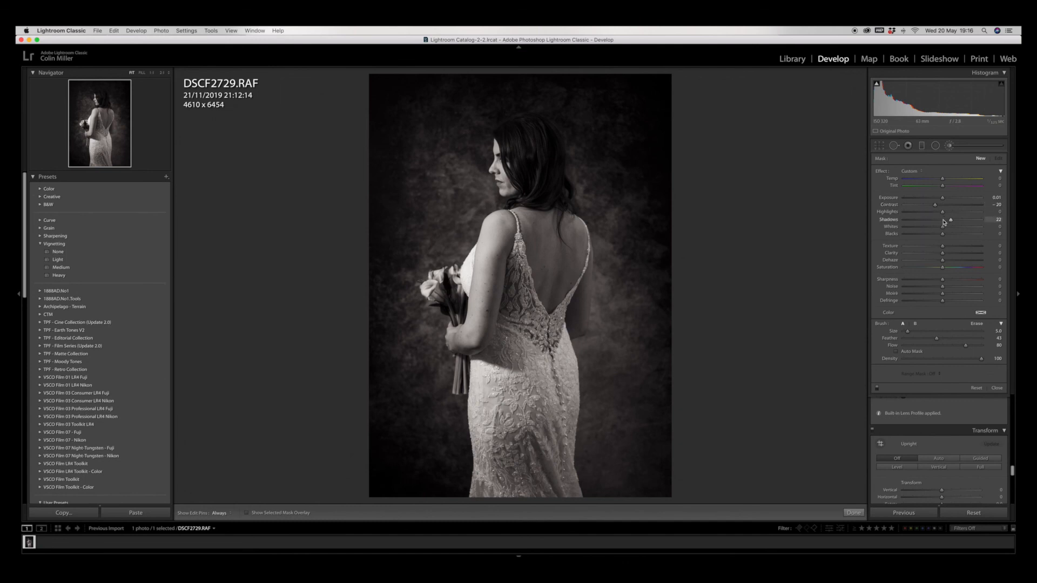
Paint the brush adjustment over the bride's dark hair, adjusting the brush size to 7.0 and hiding the edit pin.
{"action": "scroll", "coordinate": [534, 173], "scroll_direction": "up", "scroll_amount": 7}
{"action": "key", "text": "h"}
{"action": "mouse_move", "coordinate": [534, 151]}
{"action": "left_mouse_down"}
{"action": "mouse_move", "coordinate": [532, 188]}
{"action": "mouse_move", "coordinate": [529, 145]}
{"action": "mouse_move", "coordinate": [544, 157]}
{"action": "mouse_move", "coordinate": [544, 178]}
{"action": "mouse_move", "coordinate": [544, 146]}
{"action": "mouse_move", "coordinate": [516, 138]}
{"action": "mouse_move", "coordinate": [529, 138]}
{"action": "mouse_move", "coordinate": [543, 188]}
{"action": "mouse_move", "coordinate": [519, 157]}
{"action": "left_mouse_up"}
{"action": "key", "text": "bracketleft"}
{"action": "key", "text": "bracketleft"}
{"action": "key", "text": "bracketleft"}
{"action": "key", "text": "h"}
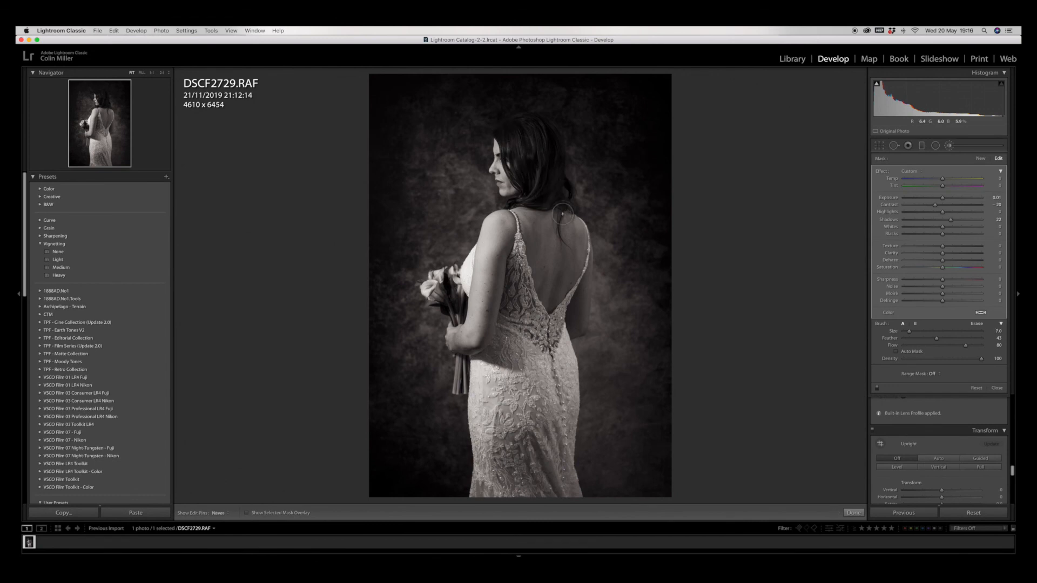
Raise the hair adjustment's exposure to 2.11 to check its coverage, then finish it with Exposure 0.08, Contrast -25 and Shadows 26.
{"action": "key", "text": "h"}
{"action": "left_click", "coordinate": [964, 198]}
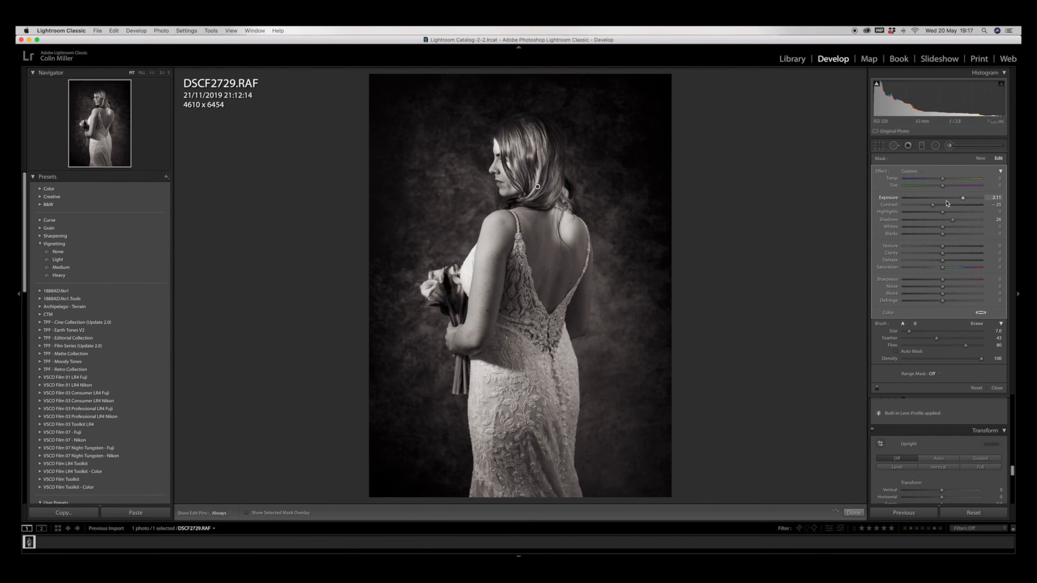
{"action": "left_click", "coordinate": [944, 199]}
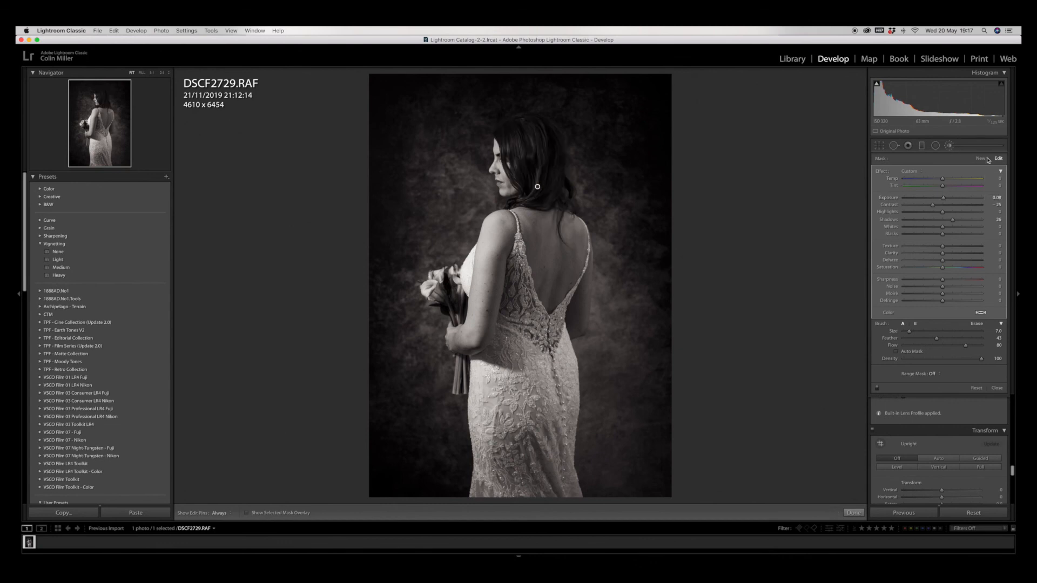
{"action": "left_click", "coordinate": [948, 147]}
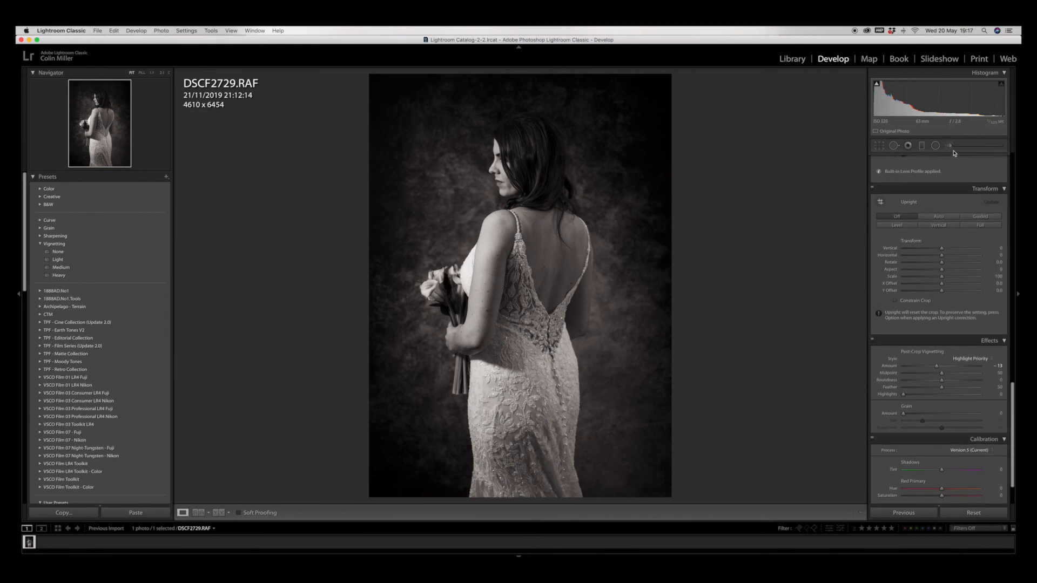
{"action": "scroll", "coordinate": [954, 177], "scroll_direction": "up", "scroll_amount": 15}
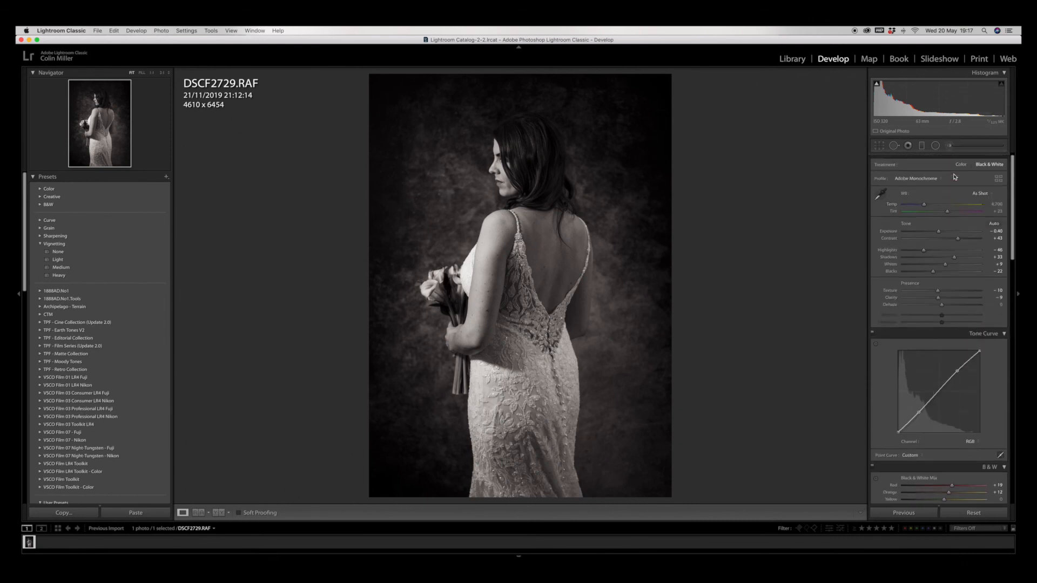